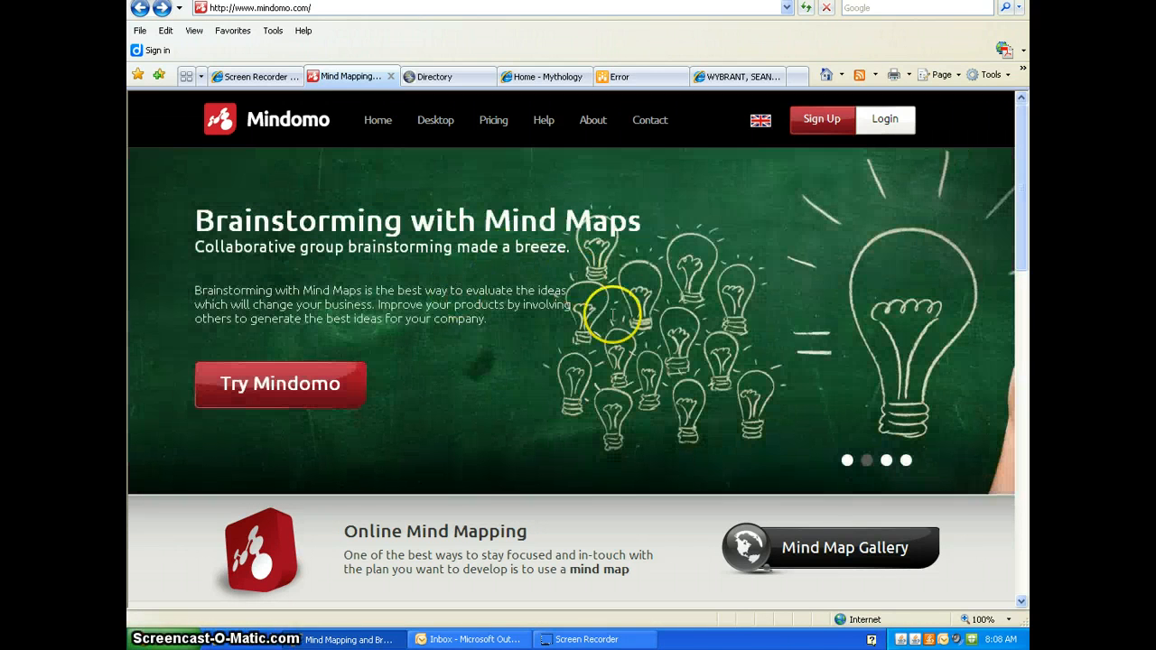
- Open the Mind Map of the Week from the Mind Map Gallery and expand its "Creating your Clickable Professional Web Presence" and LinkedIn branches
{"action": "left_click", "coordinate": [794, 561]}
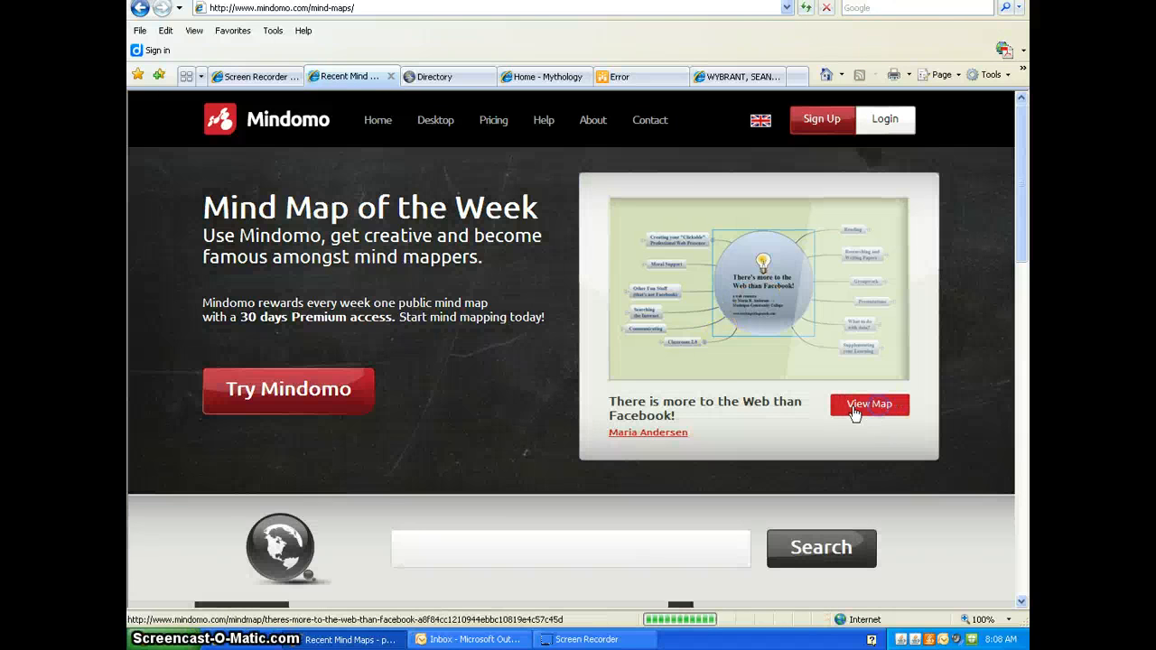
{"action": "left_click", "coordinate": [836, 408]}
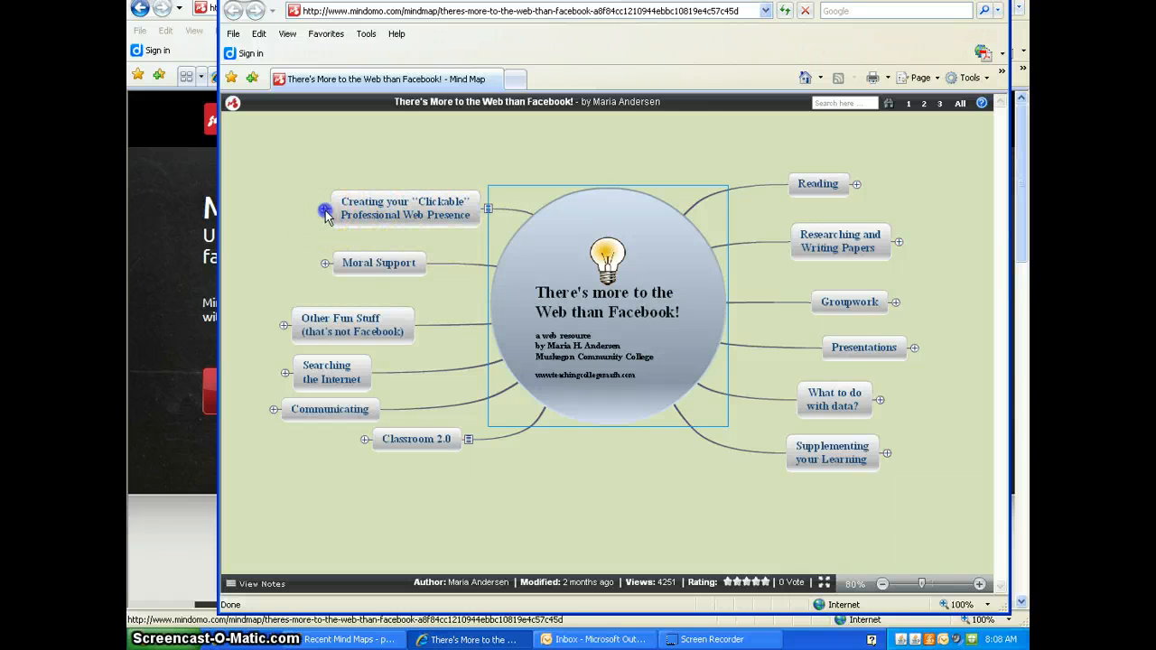
{"action": "left_click", "coordinate": [323, 208]}
{"action": "left_click", "coordinate": [237, 168]}
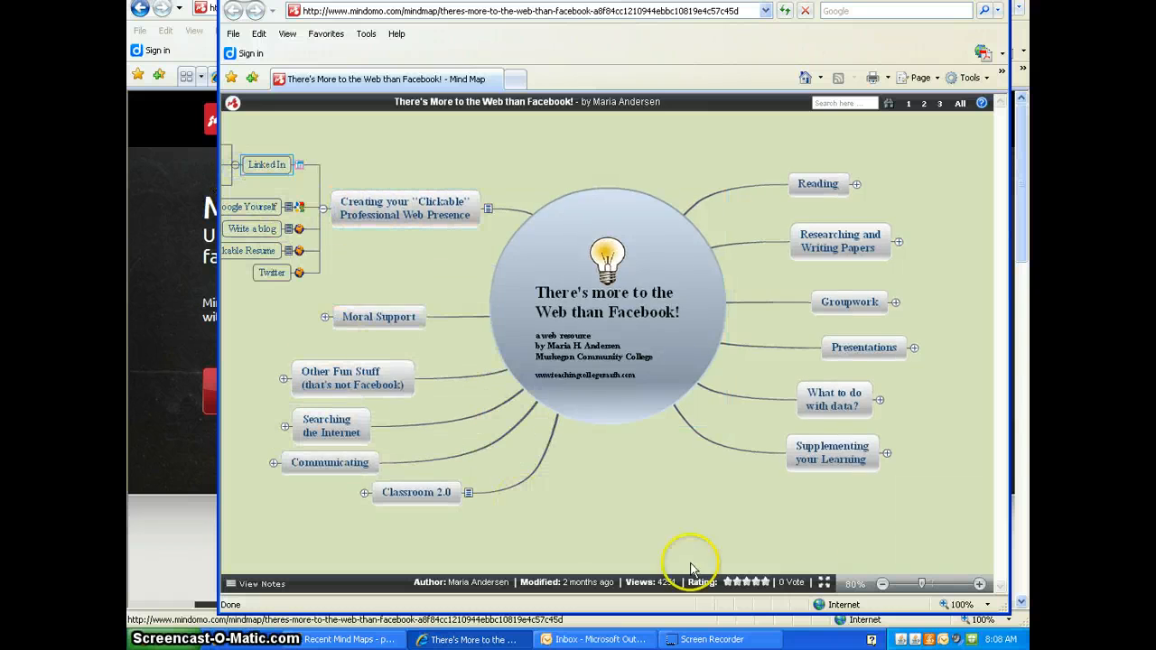
- Collapse the LinkedIn and "Professional Web Presence" branches, and close the map window
{"action": "left_click", "coordinate": [921, 584]}
{"action": "left_click_drag", "start_coordinate": [921, 585], "coordinate": [911, 585]}
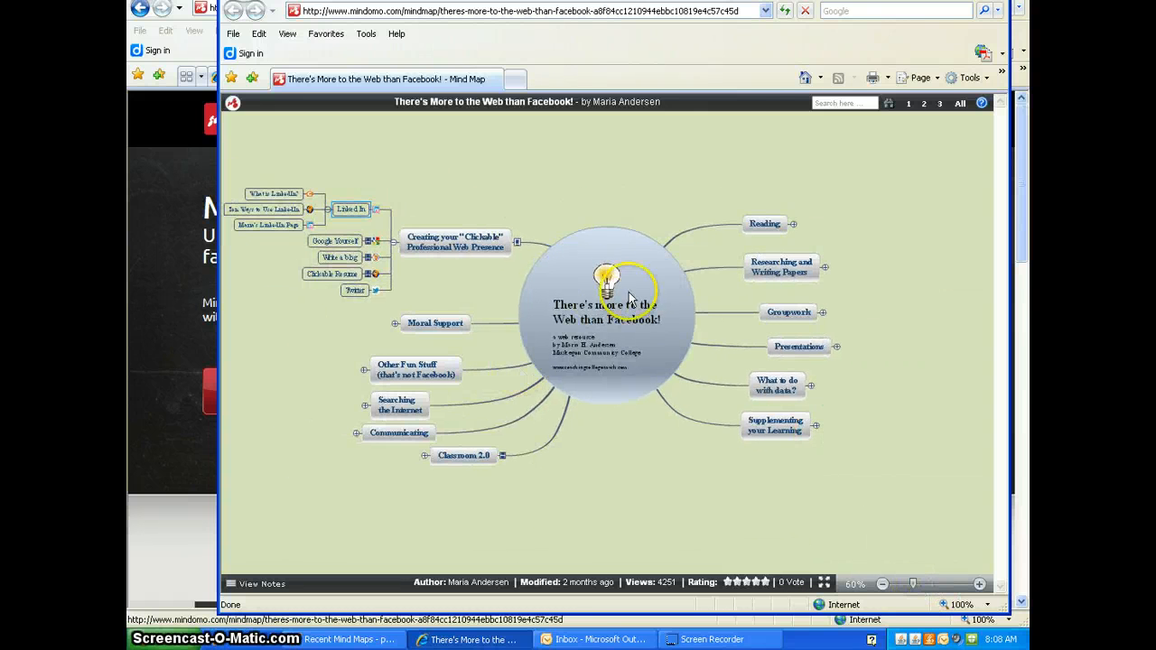
{"action": "left_click", "coordinate": [327, 209]}
{"action": "left_click", "coordinate": [395, 252]}
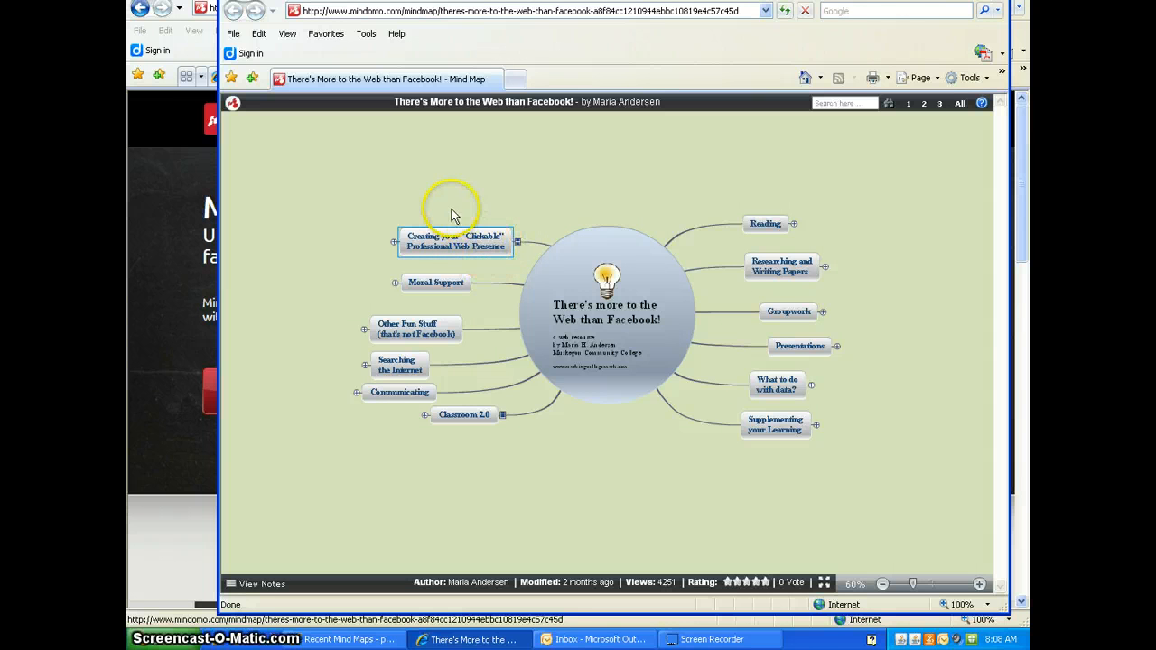
{"action": "left_click", "coordinate": [998, 1]}
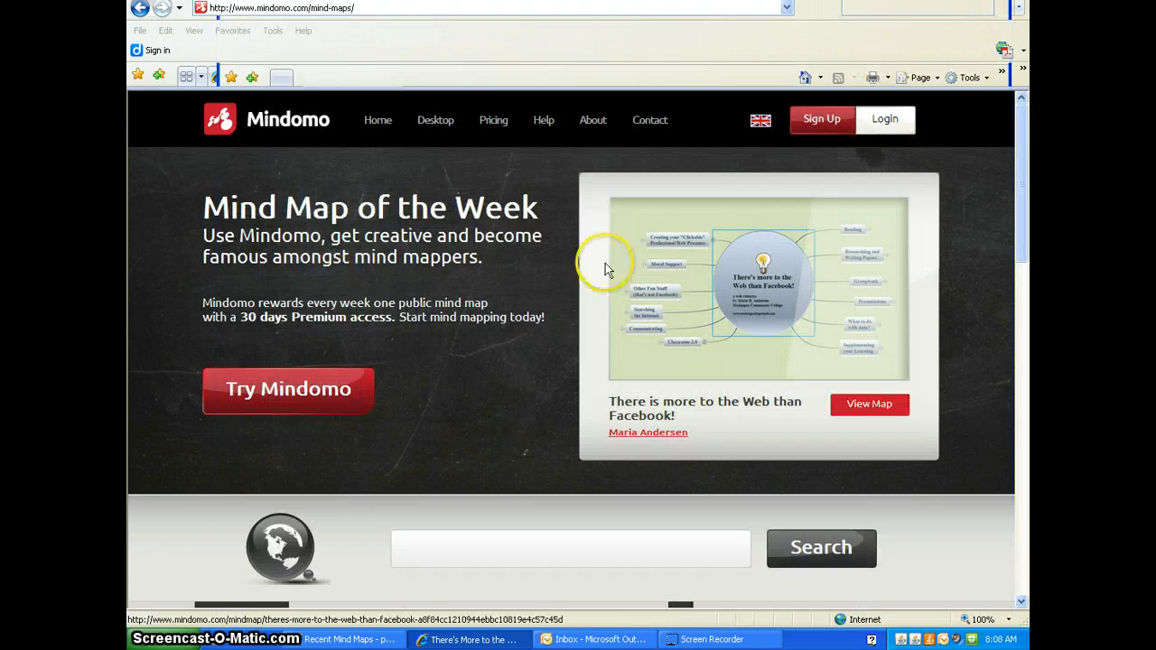
- Open the Mindomo sign-up form and fill in the first name, last name, e-mail, confirmation e-mail and username
{"action": "left_click", "coordinate": [823, 121]}
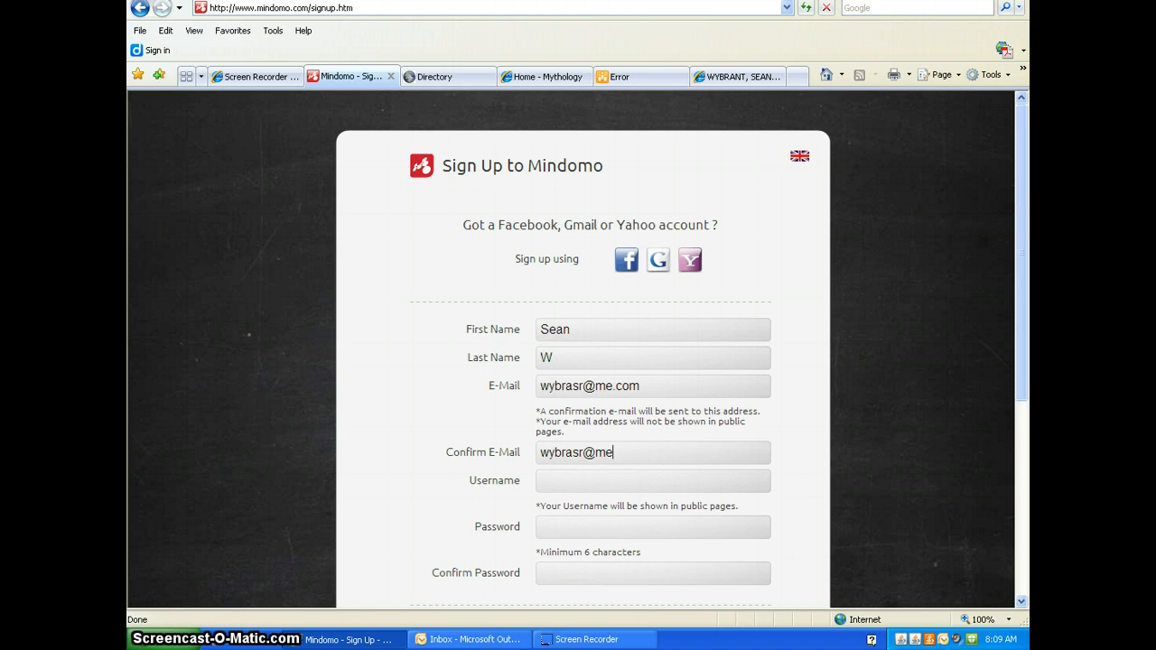
{"action": "left_click", "coordinate": [601, 478]}
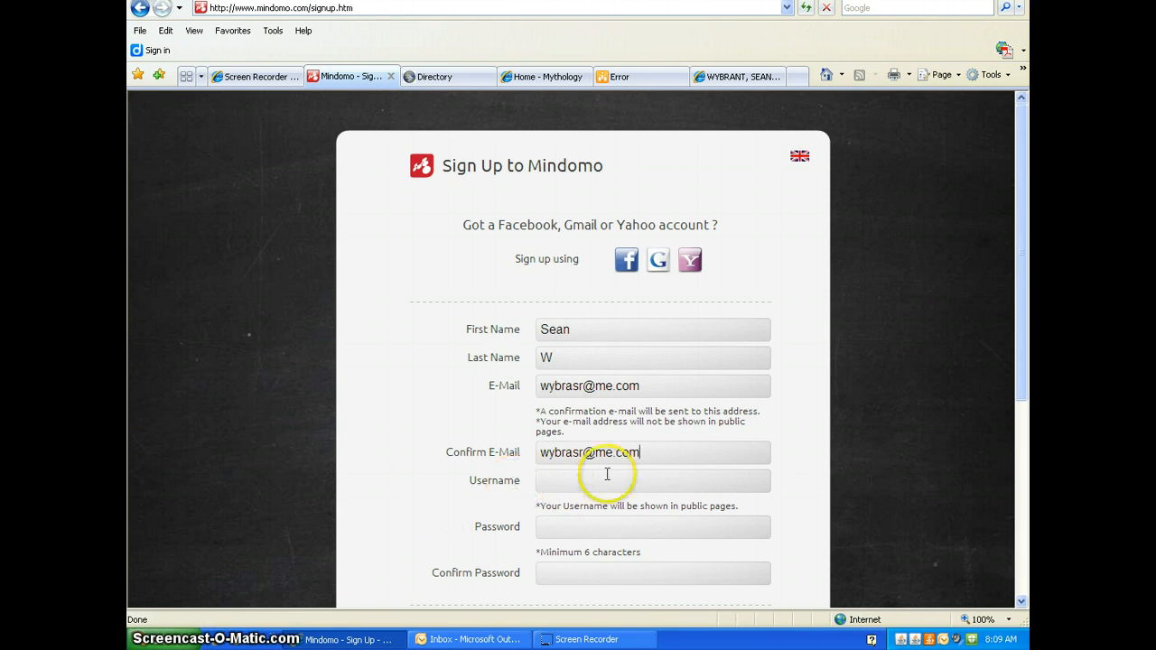
{"action": "left_click", "coordinate": [565, 527]}
{"action": "scroll", "coordinate": [565, 526], "scroll_direction": "down", "scroll_amount": 3}
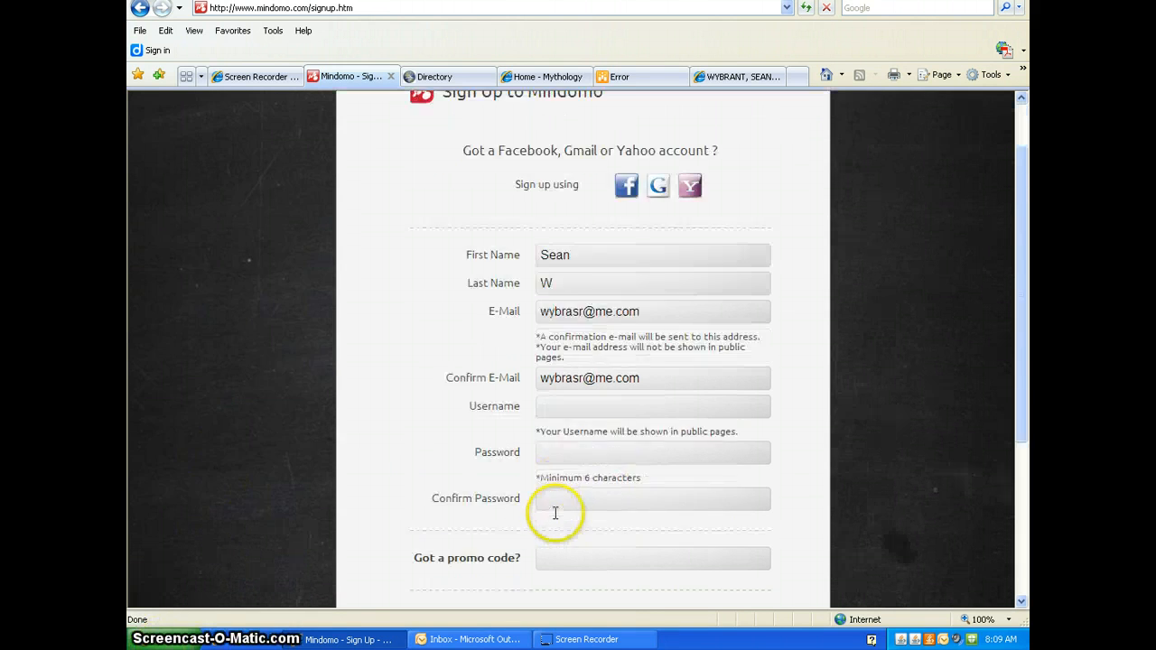
{"action": "left_click", "coordinate": [614, 327]}
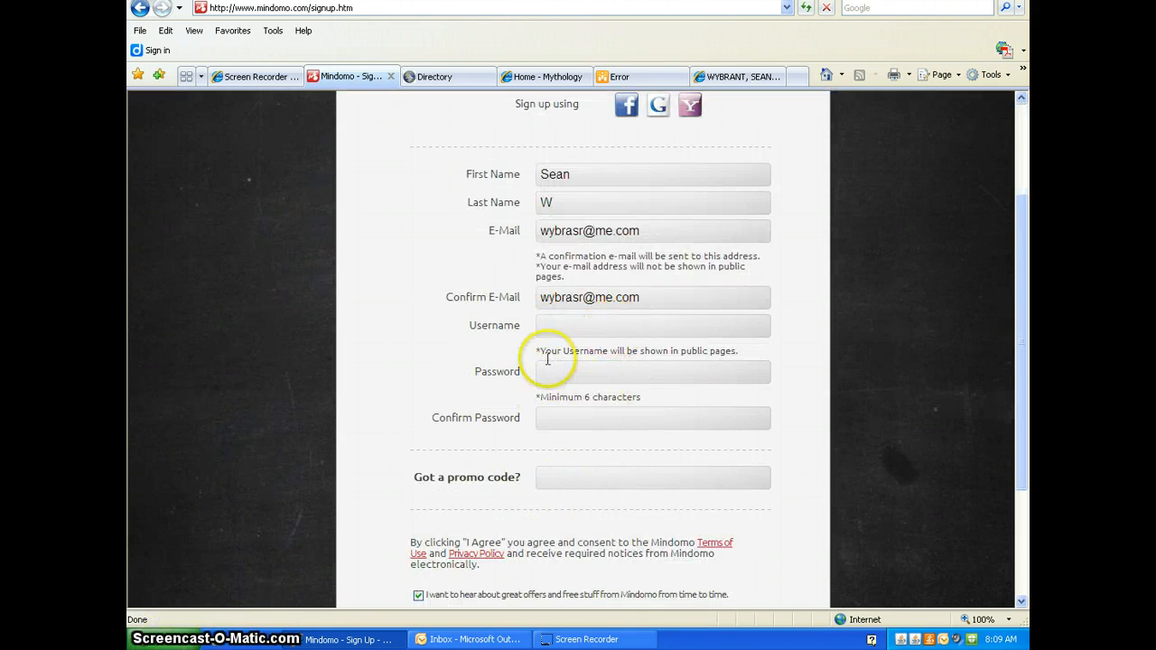
{"action": "left_click_drag", "start_coordinate": [538, 350], "coordinate": [740, 352]}
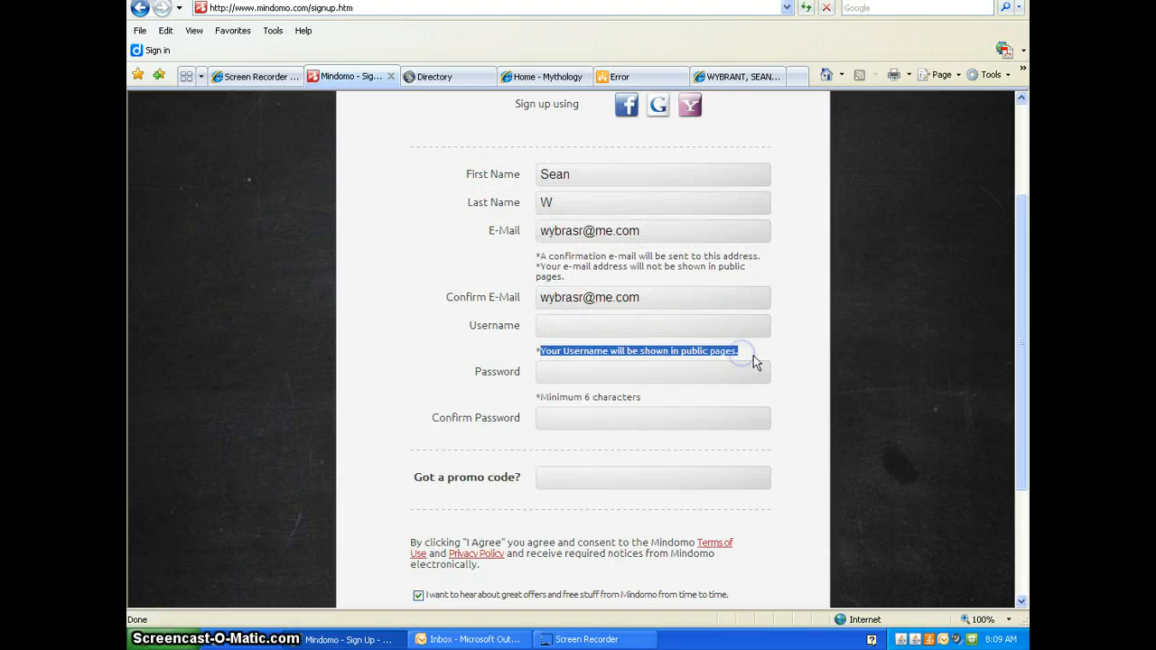
{"action": "left_click", "coordinate": [565, 349]}
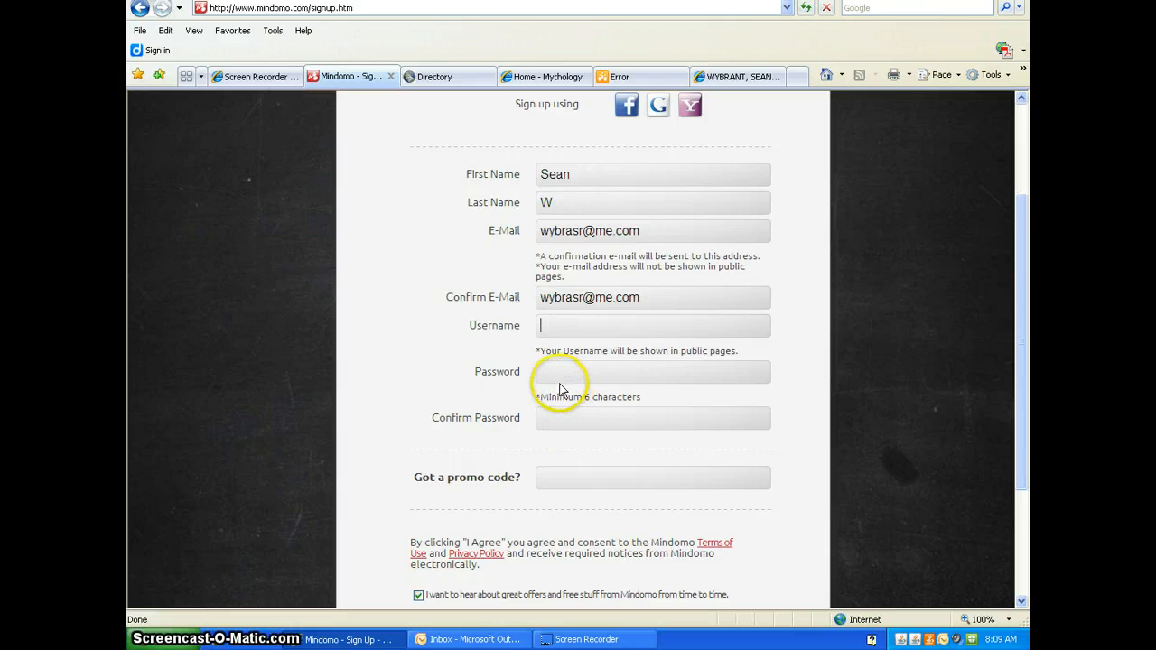
{"action": "left_click", "coordinate": [556, 329]}
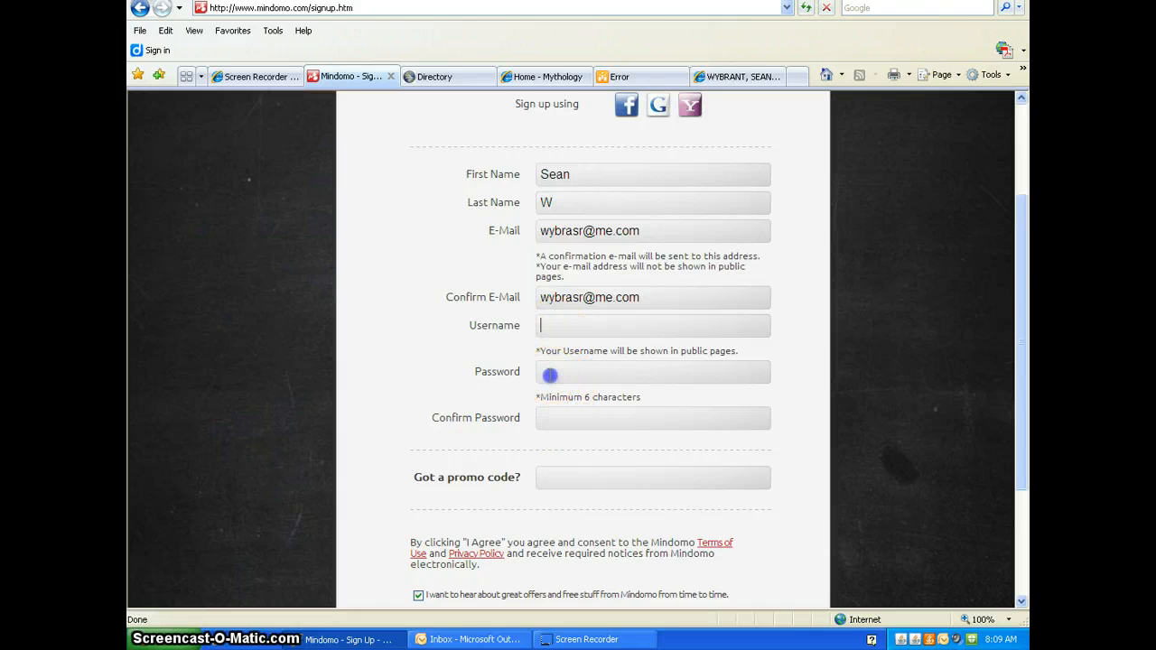
{"action": "left_click", "coordinate": [550, 374]}
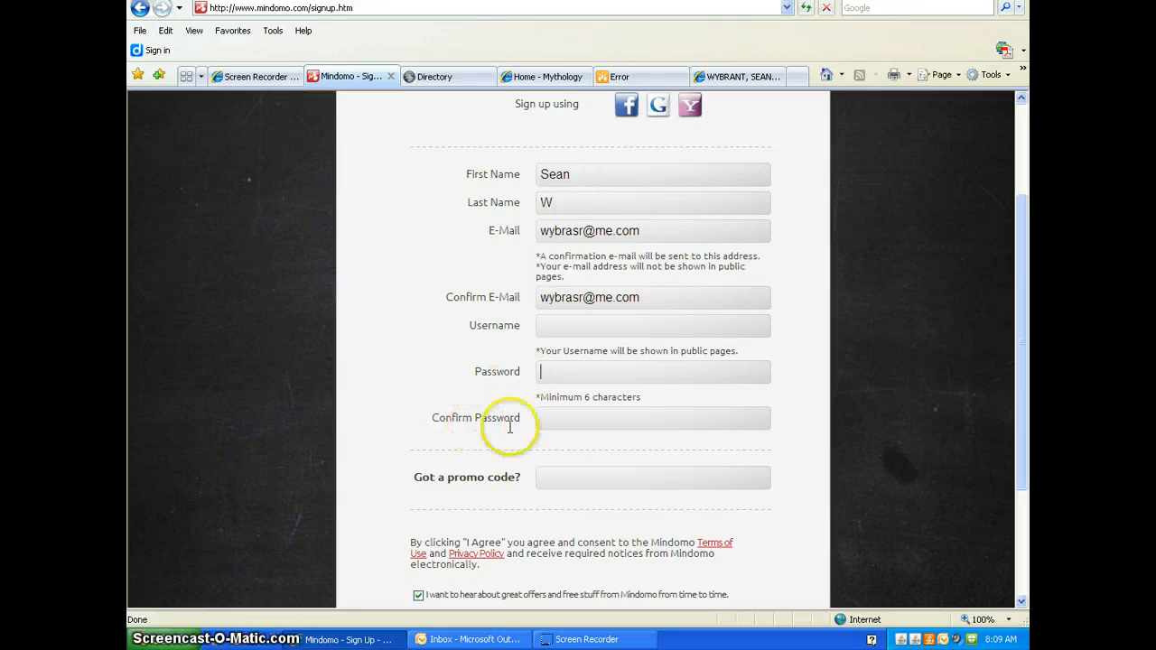
{"action": "left_click", "coordinate": [559, 328]}
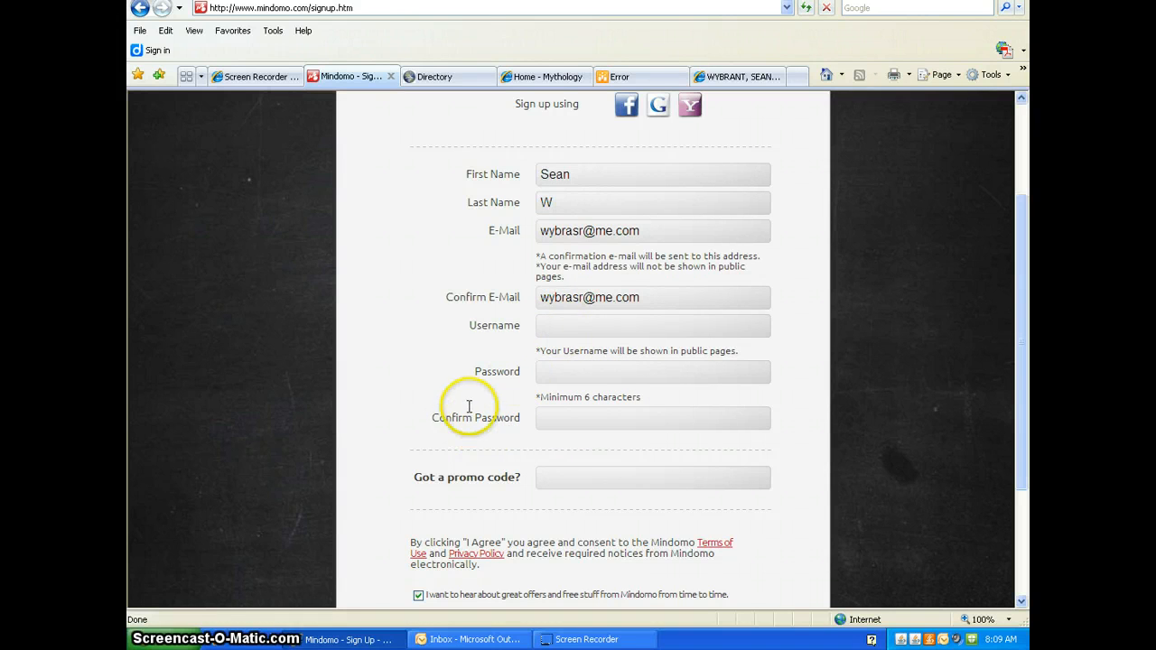
{"action": "type", "text": "wybrasr1"}
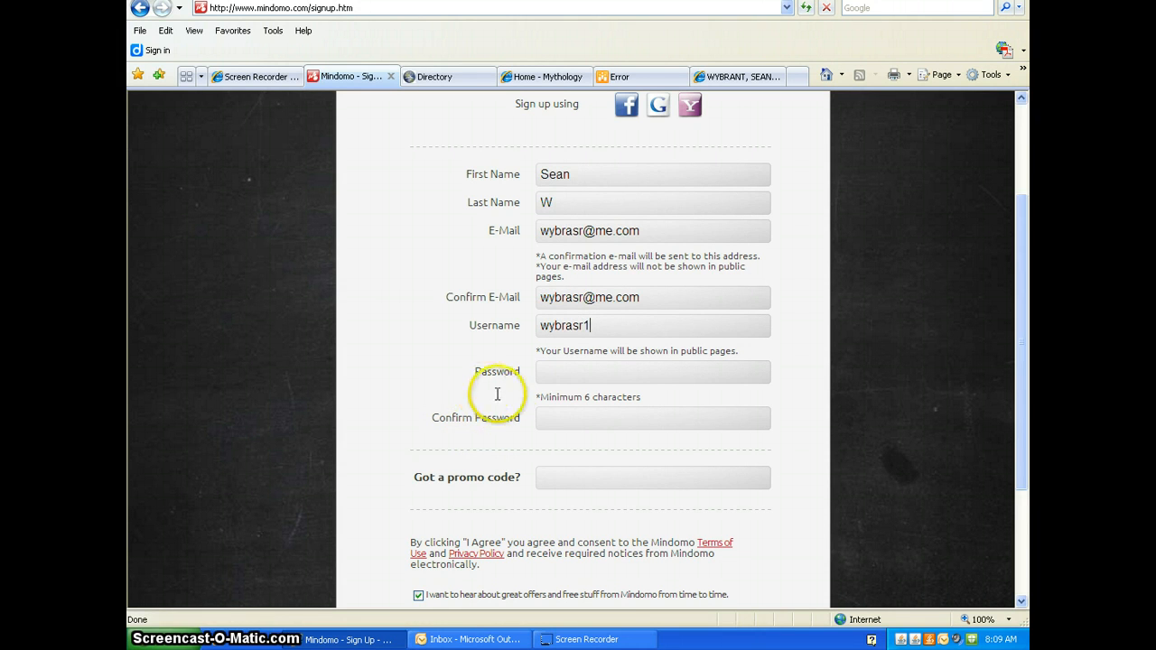
- Enter the account password and repeat it in the password confirmation field
{"action": "left_click", "coordinate": [551, 383]}
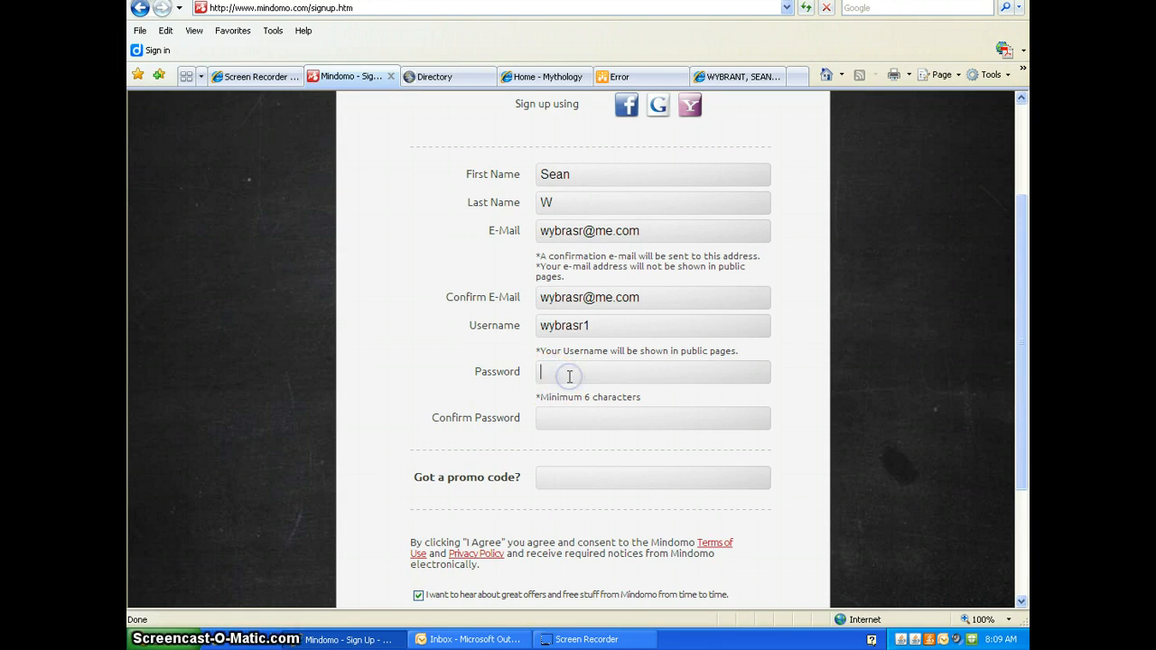
{"action": "type", "text": "••••••••••"}
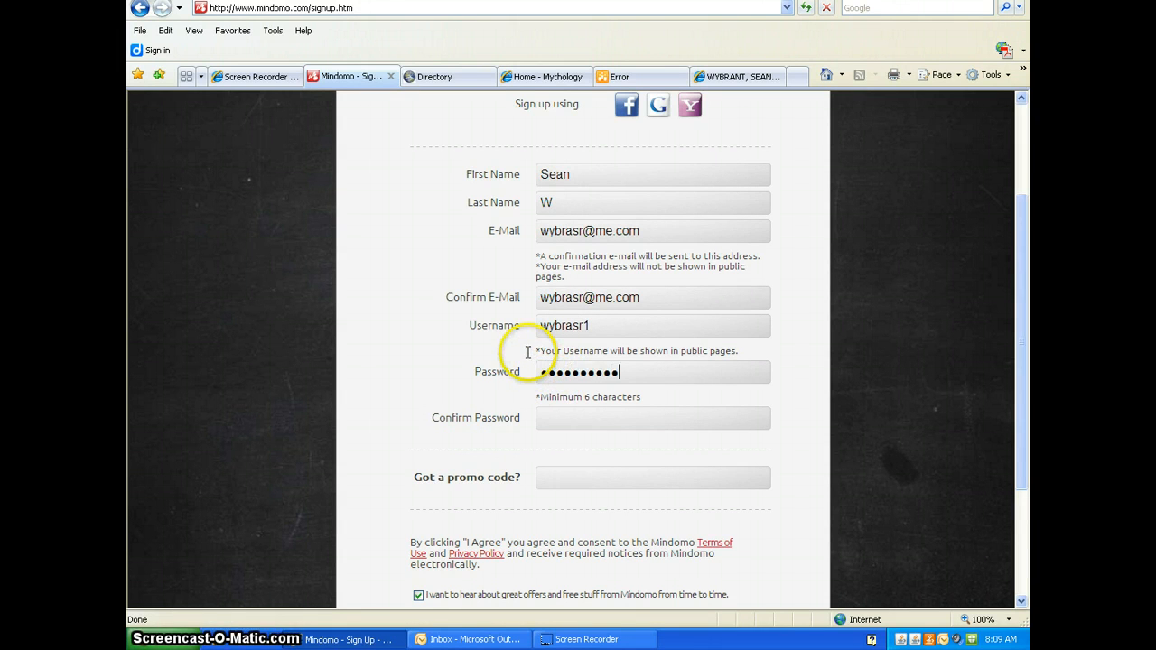
{"action": "left_click", "coordinate": [610, 418]}
{"action": "type", "text": "••••"}
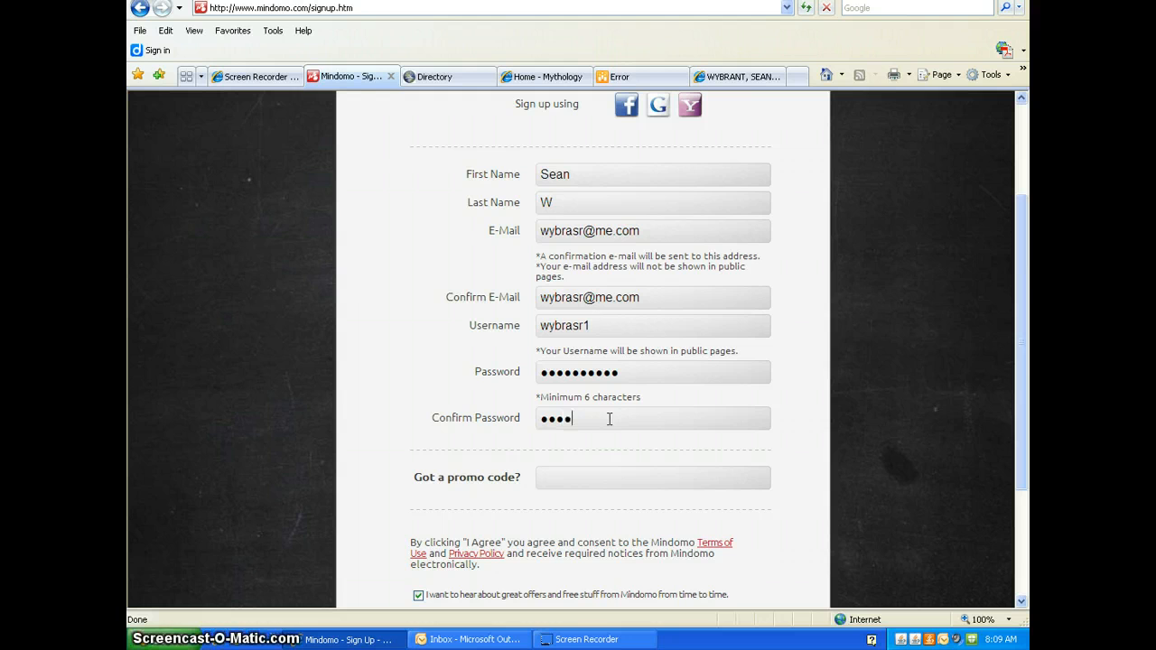
- Opt out of both the offers and the new-features e-mails, and agree to the terms to submit the sign-up
{"action": "scroll", "coordinate": [516, 459], "scroll_direction": "down", "scroll_amount": 3}
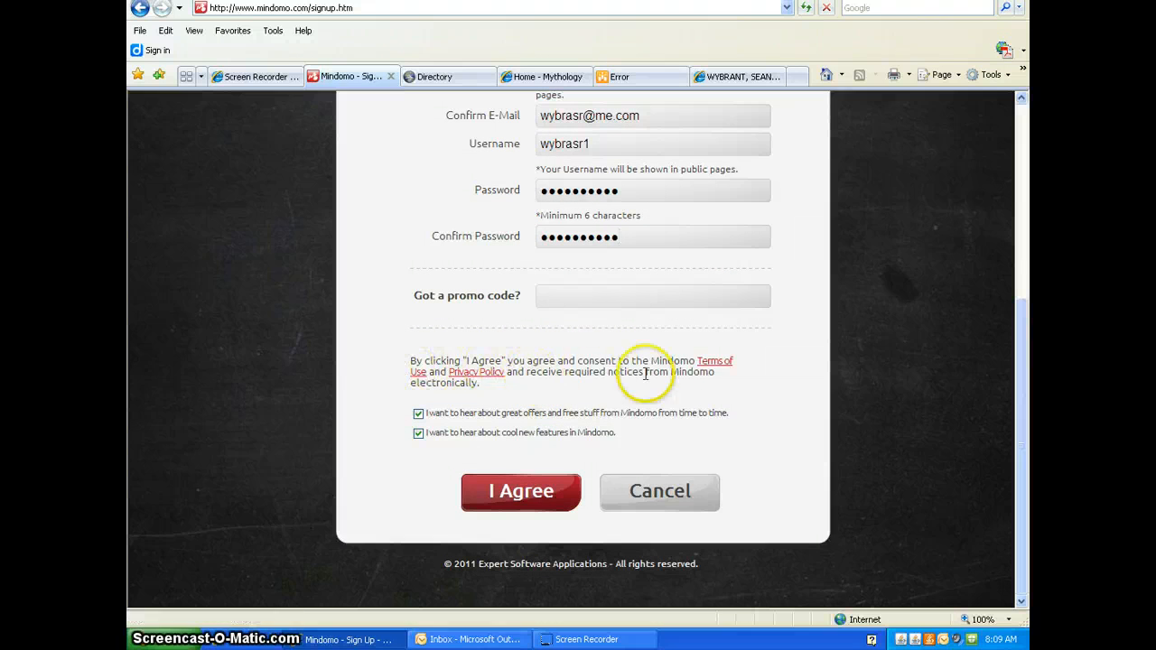
{"action": "left_click", "coordinate": [419, 414]}
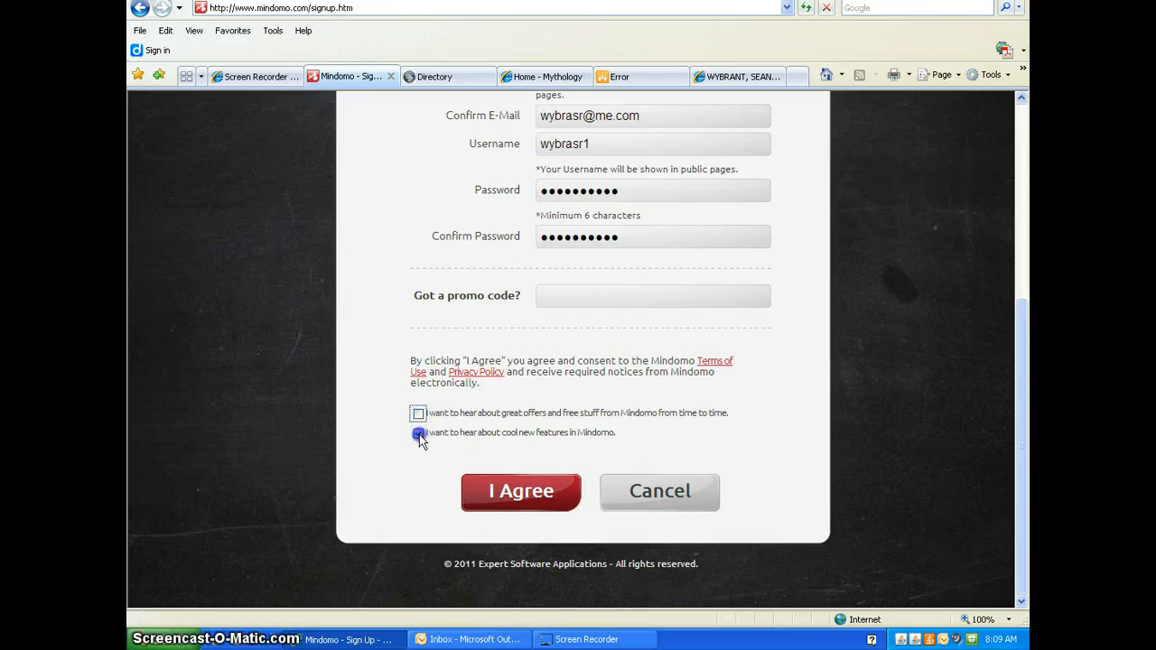
{"action": "left_click", "coordinate": [418, 432]}
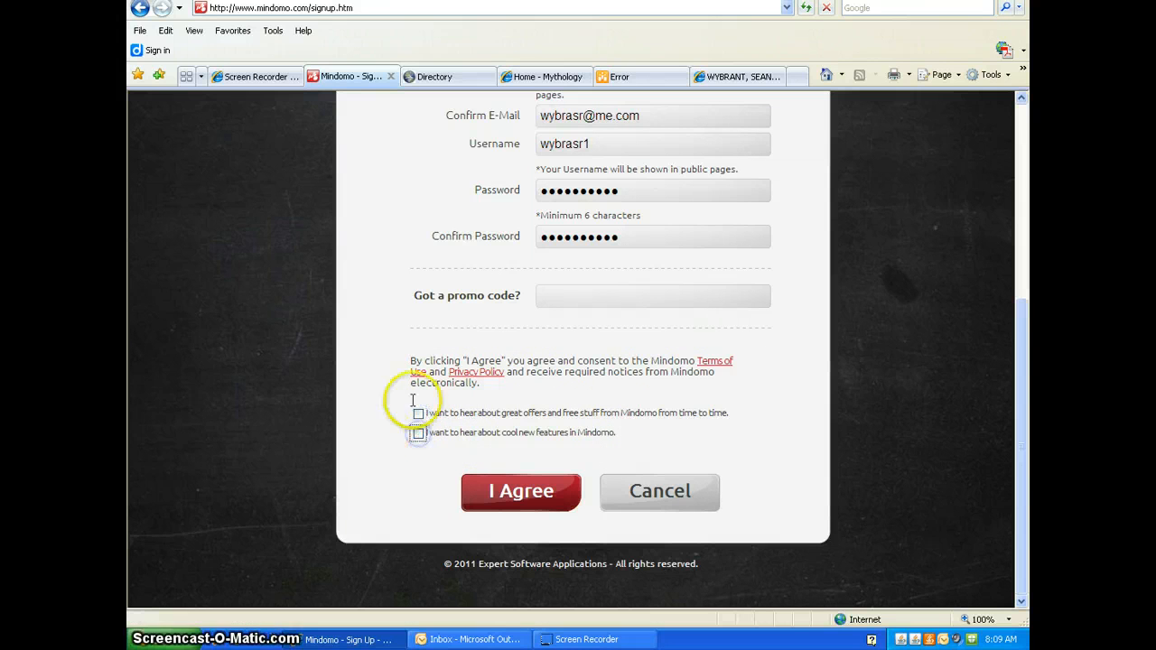
{"action": "left_click", "coordinate": [527, 502]}
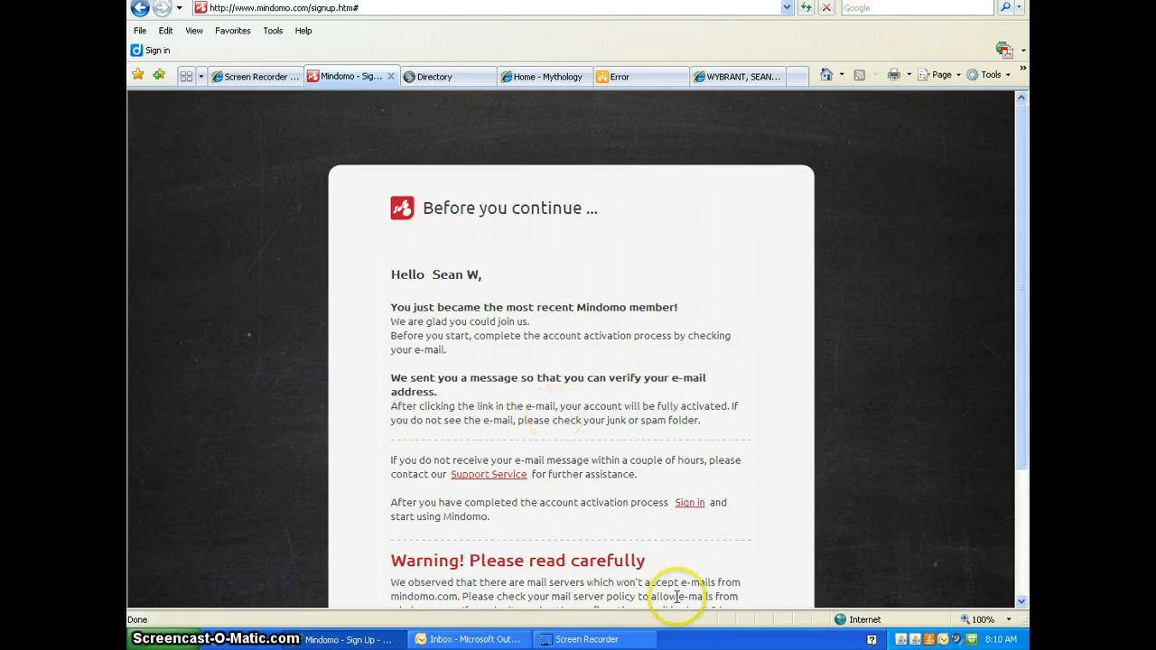
{"action": "scroll", "coordinate": [581, 390], "scroll_direction": "down", "scroll_amount": 3}
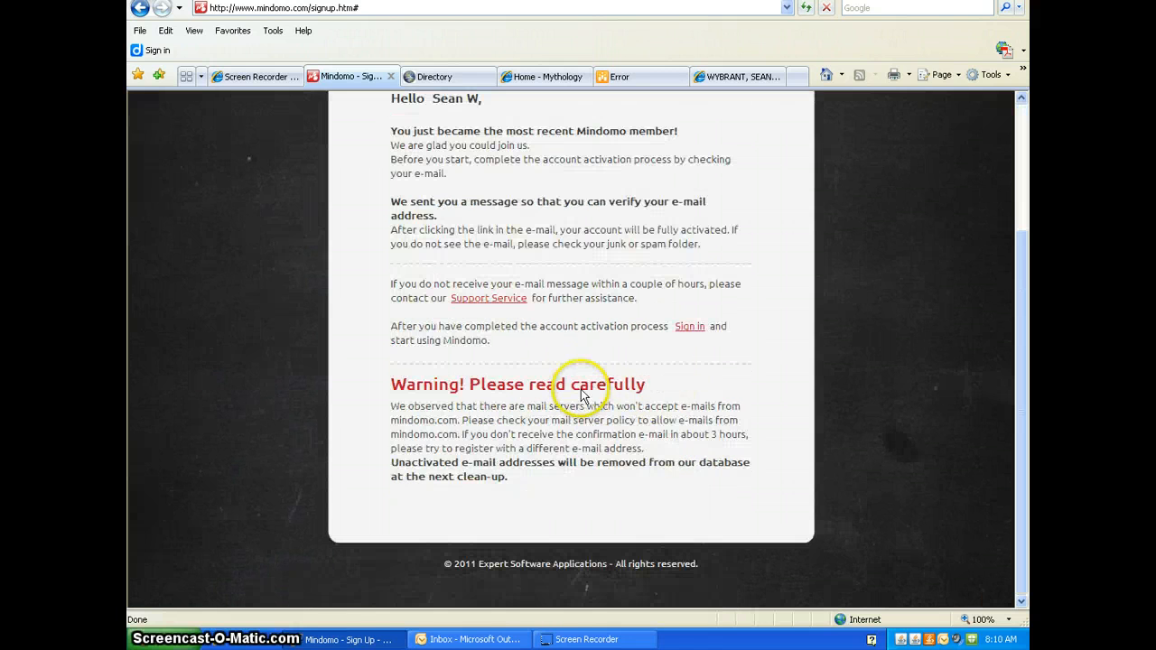
{"action": "scroll", "coordinate": [582, 390], "scroll_direction": "up", "scroll_amount": 3}
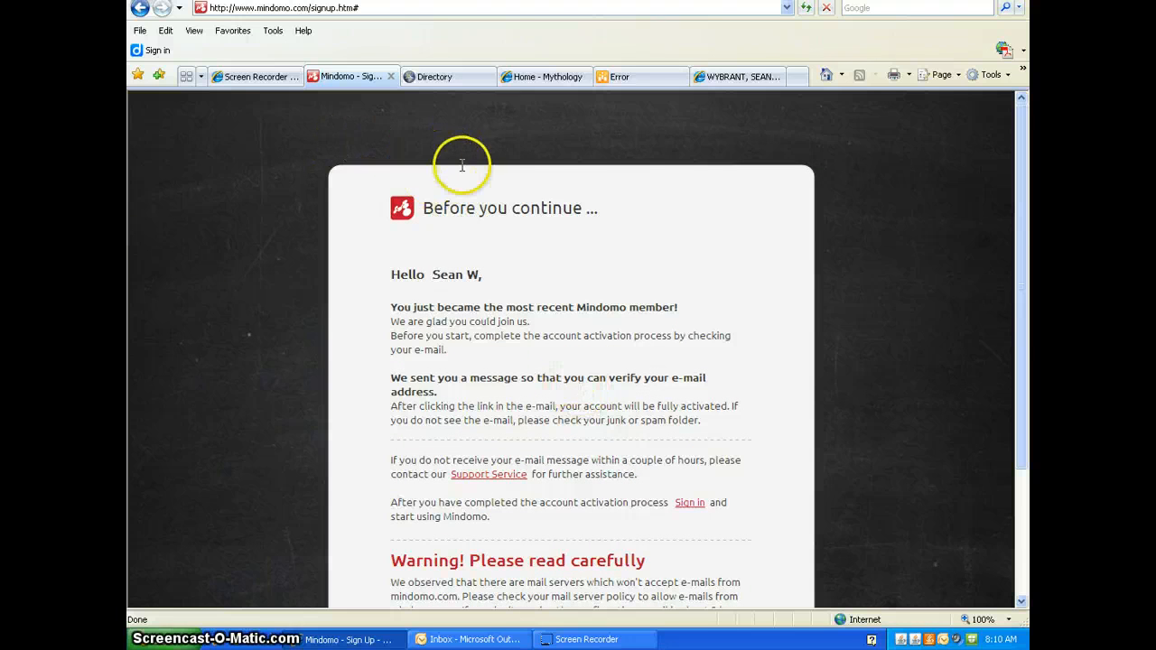
{"action": "scroll", "coordinate": [495, 261], "scroll_direction": "down", "scroll_amount": 3}
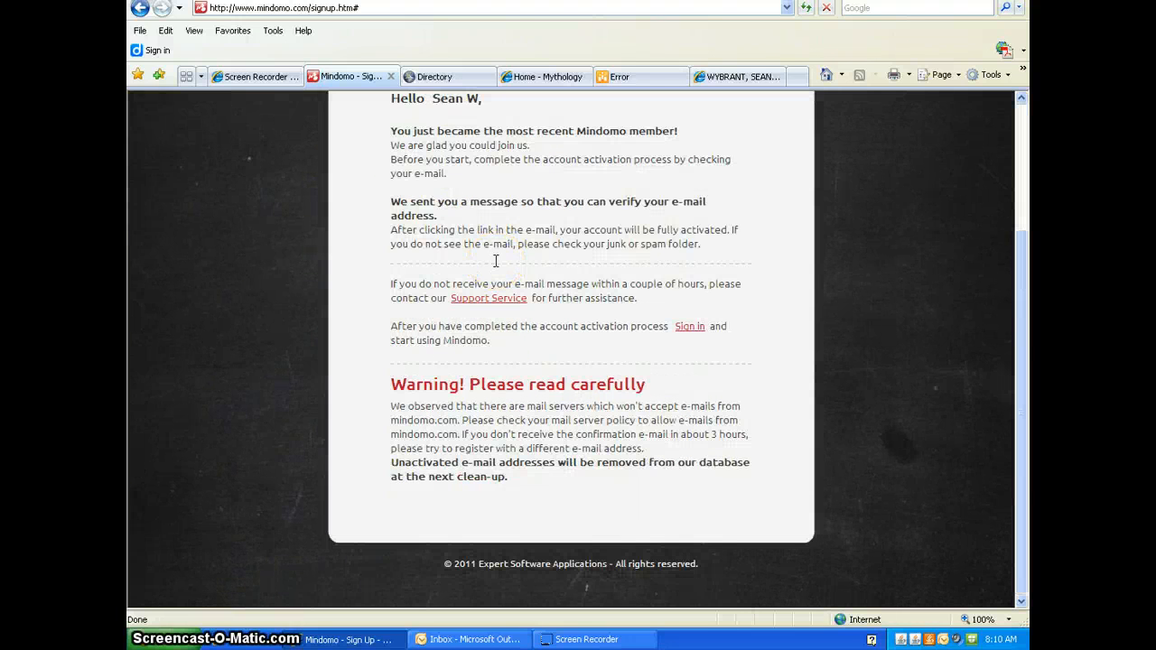
{"action": "scroll", "coordinate": [495, 261], "scroll_direction": "up", "scroll_amount": 3}
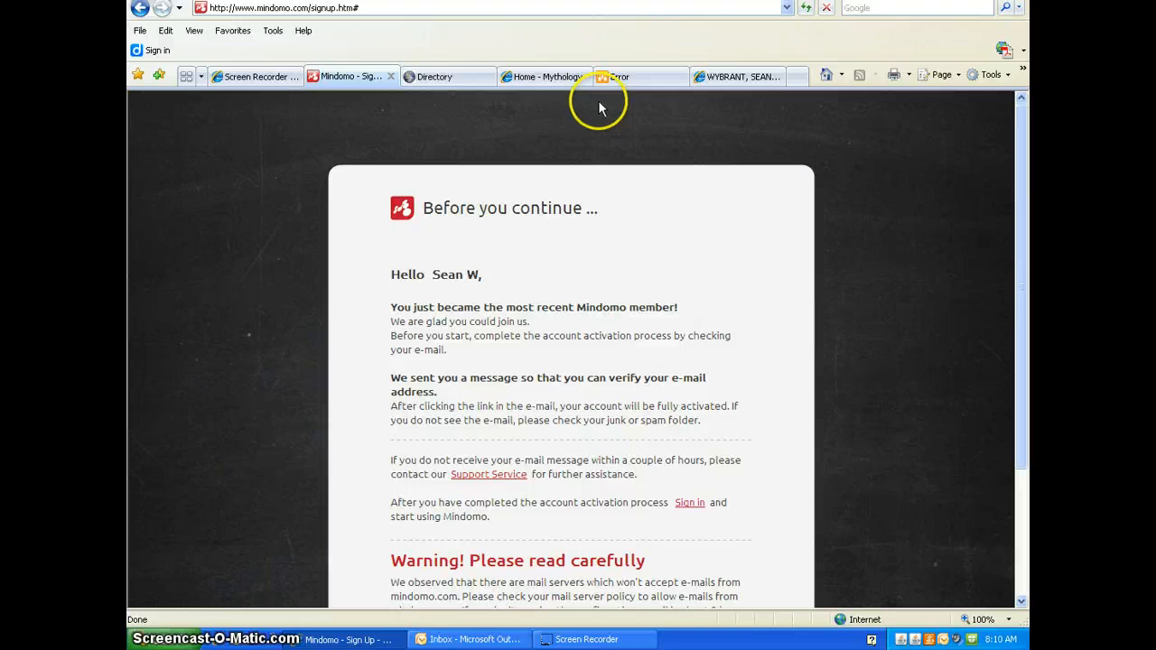
{"action": "left_click", "coordinate": [320, 9]}
{"action": "left_click_drag", "start_coordinate": [312, 7], "coordinate": [437, 15]}
{"action": "key", "text": "BackSpace"}
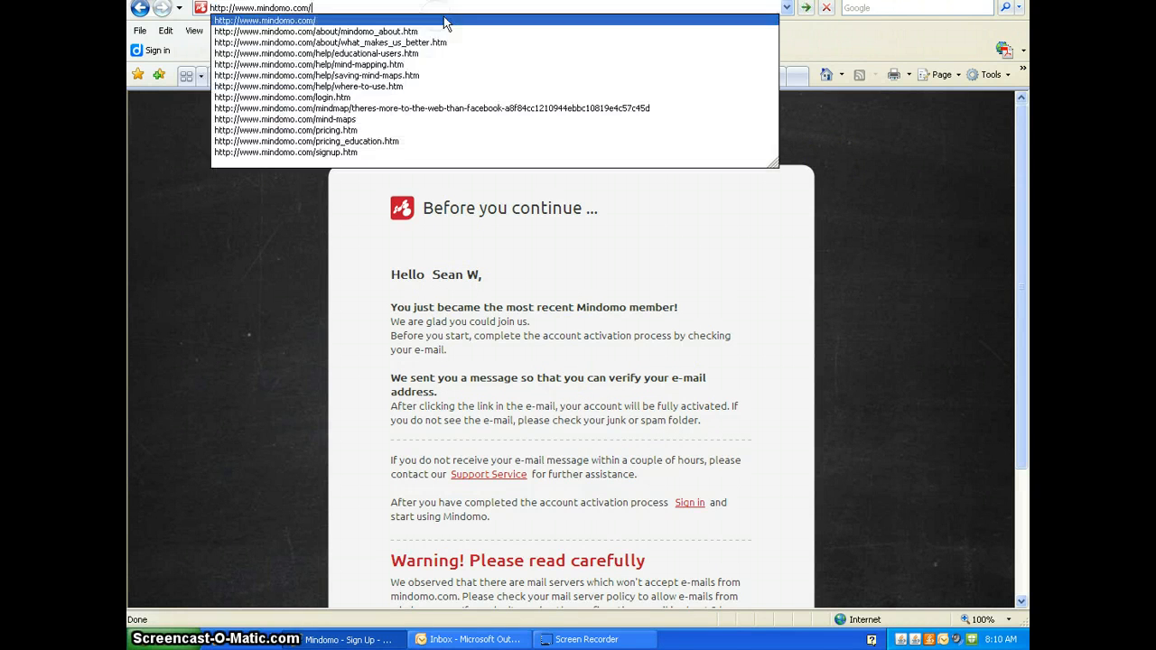
{"action": "key", "text": "Return"}
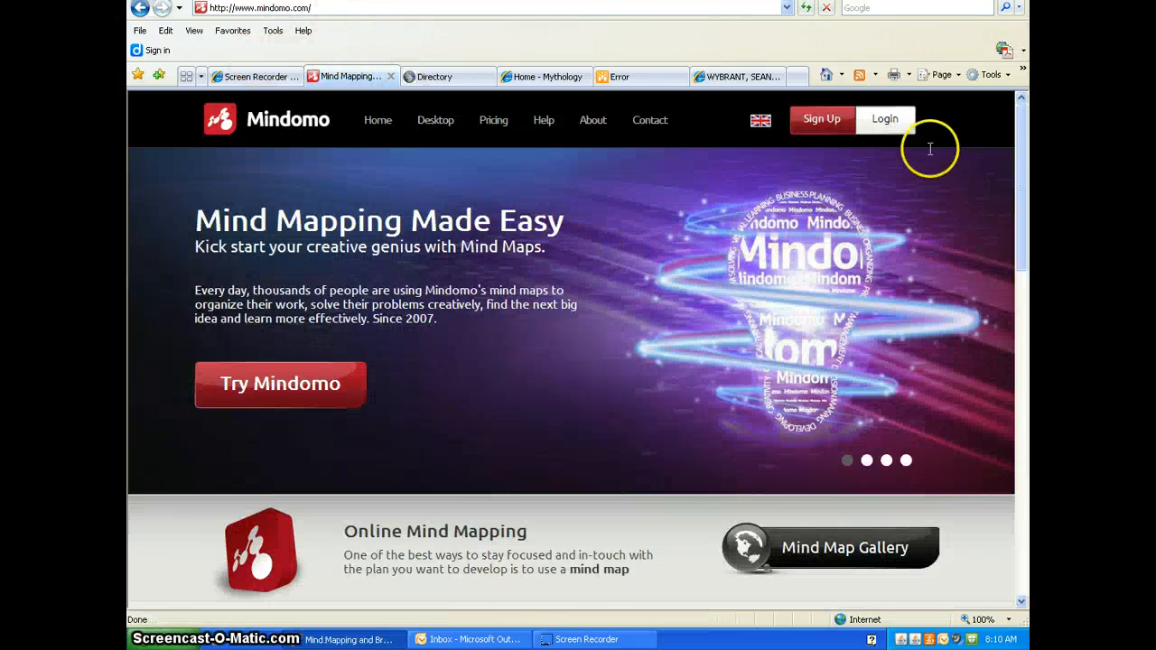
- Open the login page and sign in to Mindomo with the account's login name and password
{"action": "left_click", "coordinate": [888, 119]}
{"action": "left_click", "coordinate": [491, 280]}
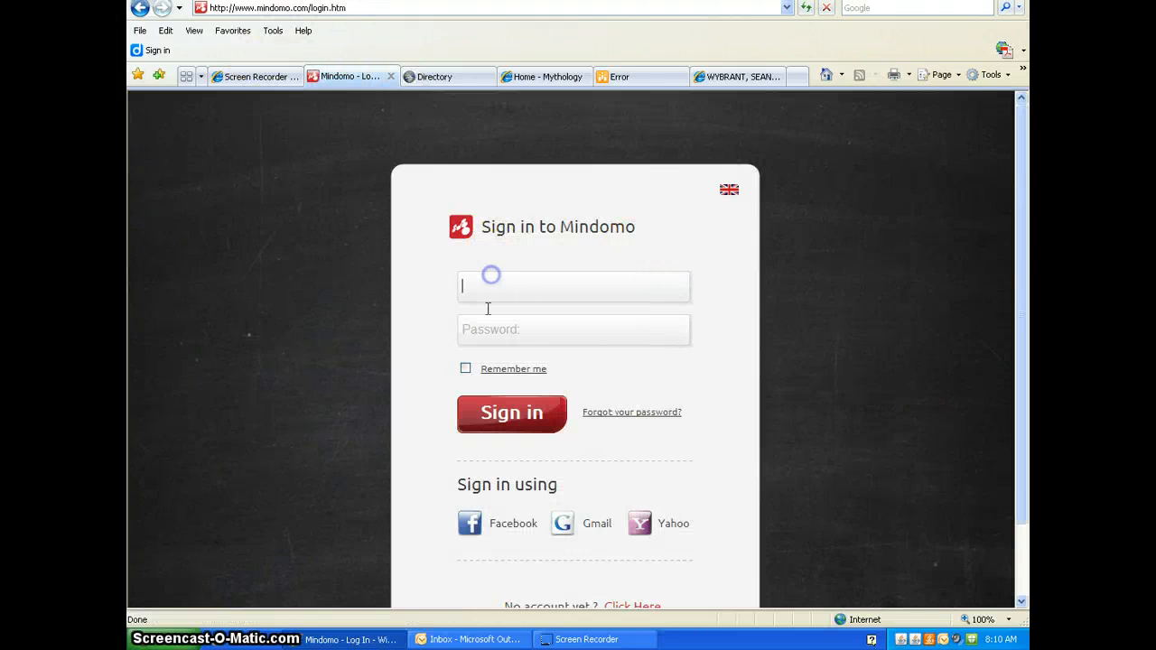
{"action": "left_click", "coordinate": [479, 308]}
{"action": "left_click", "coordinate": [519, 423]}
{"action": "left_click", "coordinate": [519, 423]}
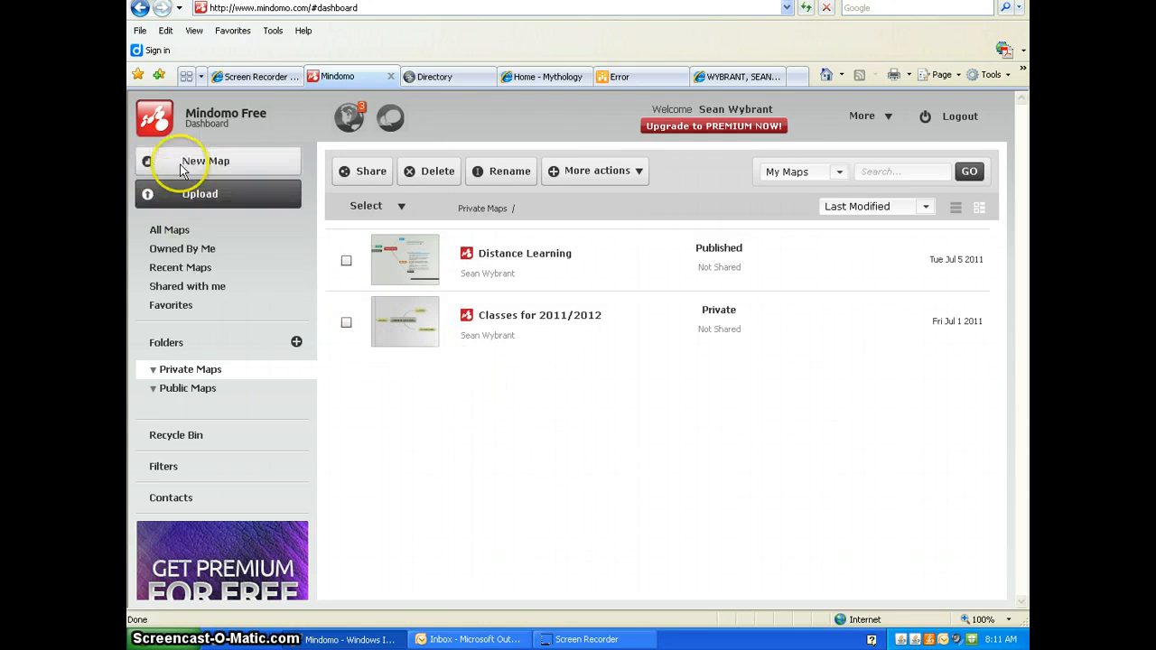
- Start a new map titled "English 7/8 - Senior Lit" with the description "This is what I learned in senior lit"
{"action": "left_click", "coordinate": [213, 168]}
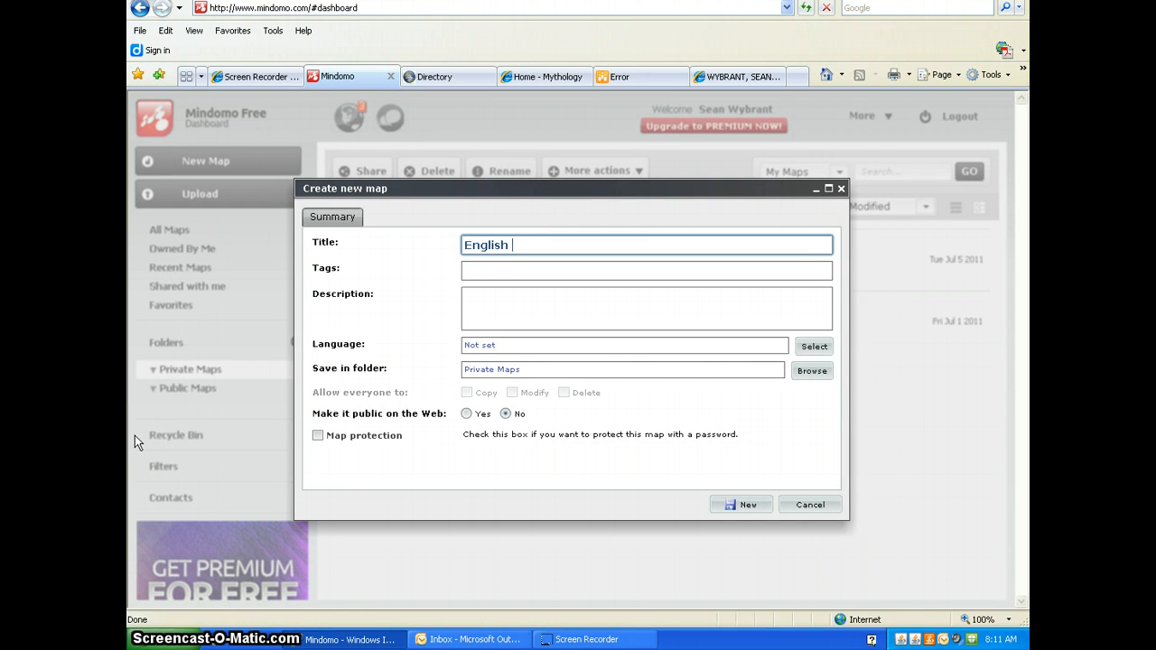
{"action": "type", "text": "English 7/8 - Senior Lit"}
{"action": "left_click", "coordinate": [486, 271]}
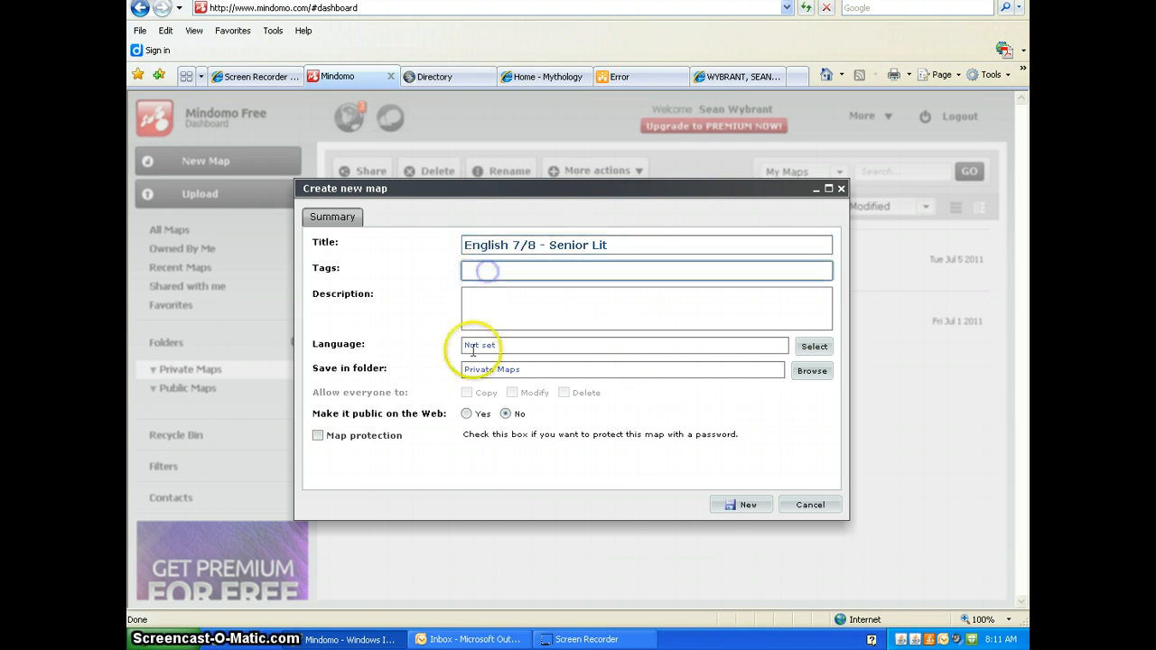
{"action": "left_click", "coordinate": [478, 308]}
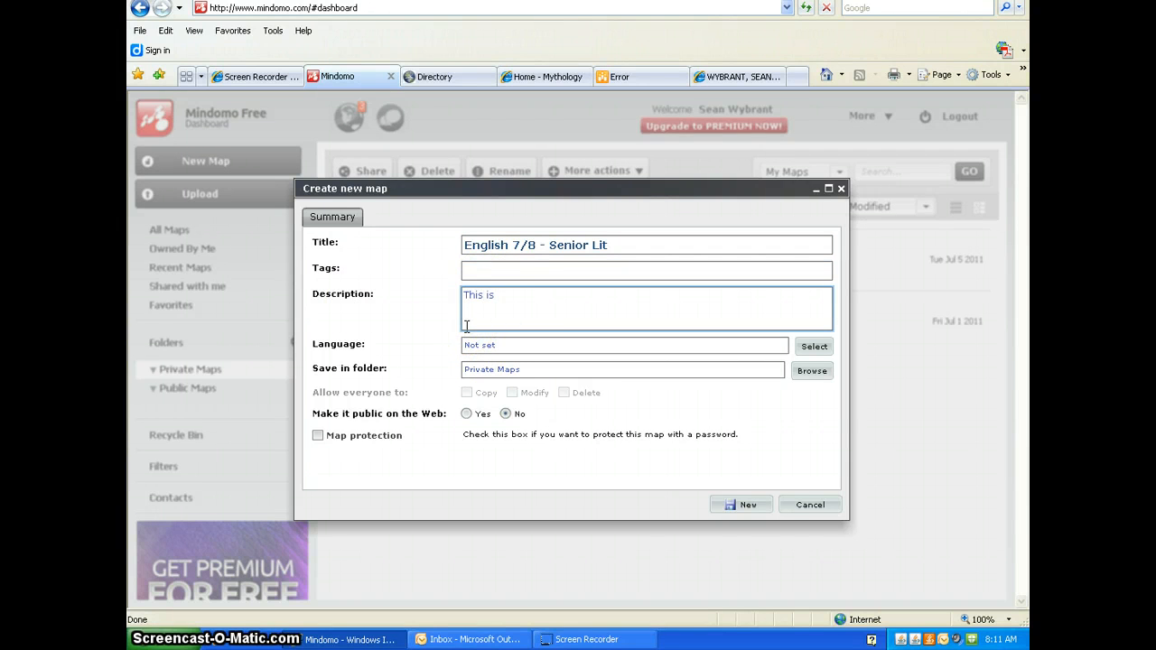
{"action": "type", "text": "This is what I learned in senior lit"}
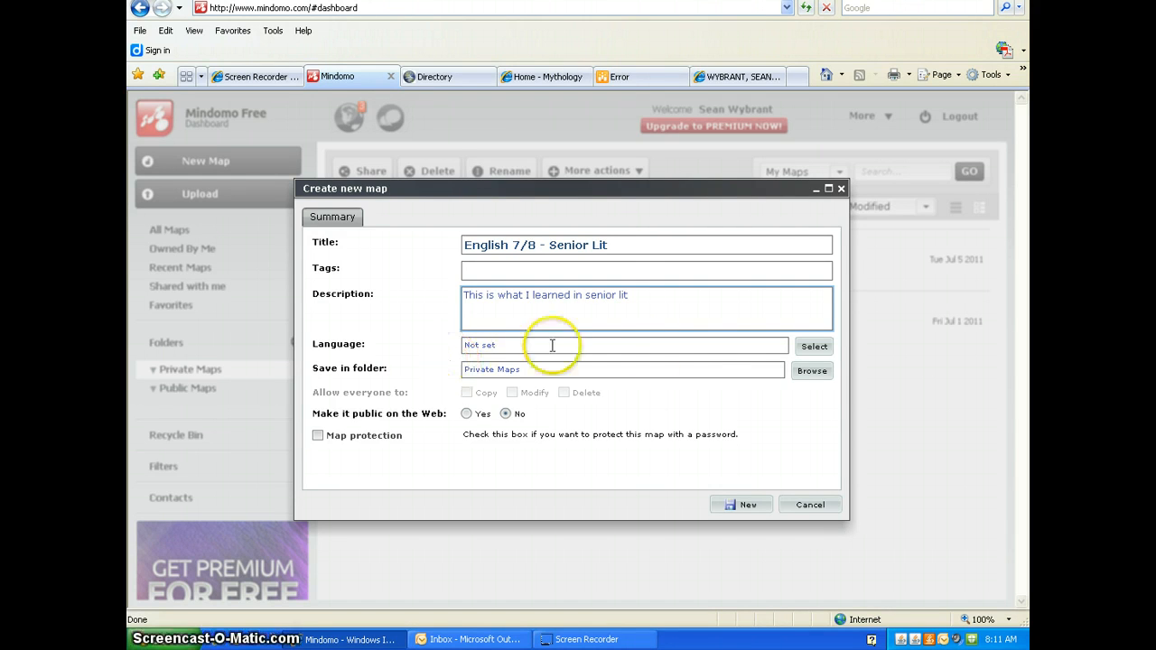
- Set the new map's language to English and create the map
{"action": "left_click", "coordinate": [513, 344]}
{"action": "left_click", "coordinate": [813, 346]}
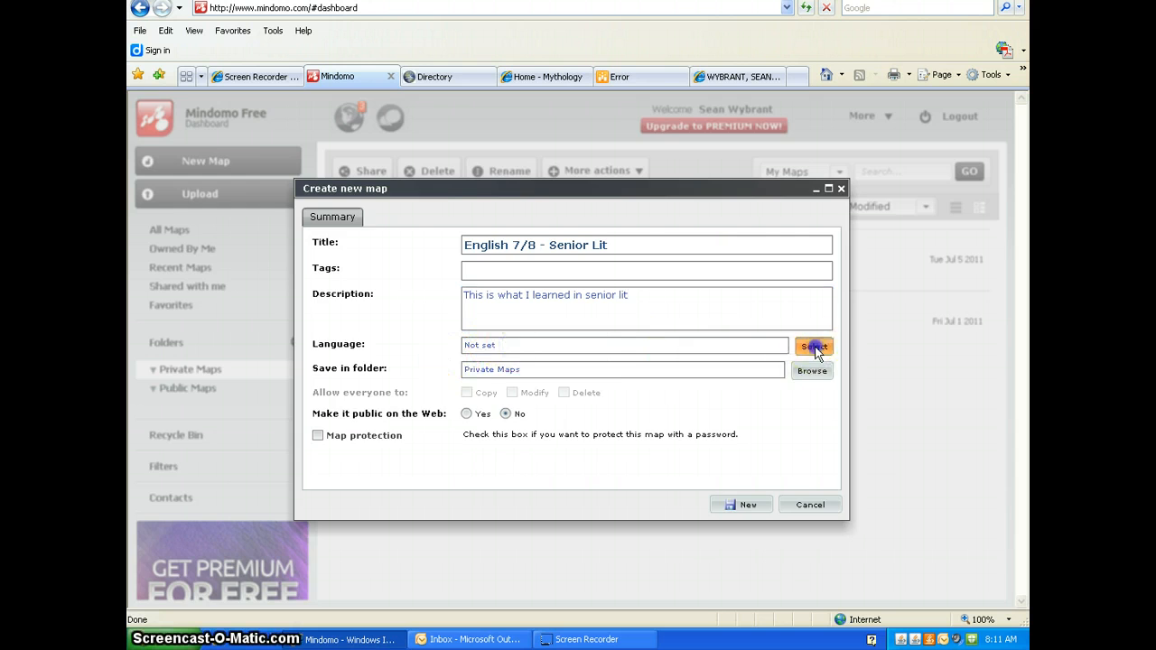
{"action": "left_click", "coordinate": [483, 288]}
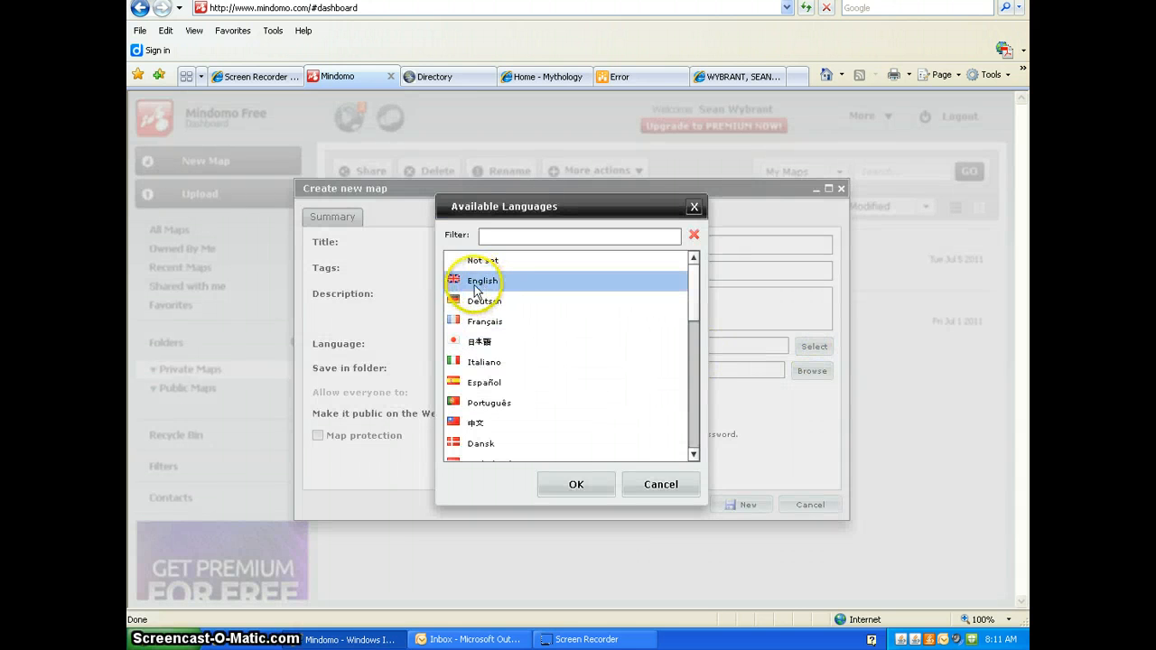
{"action": "left_click", "coordinate": [472, 280]}
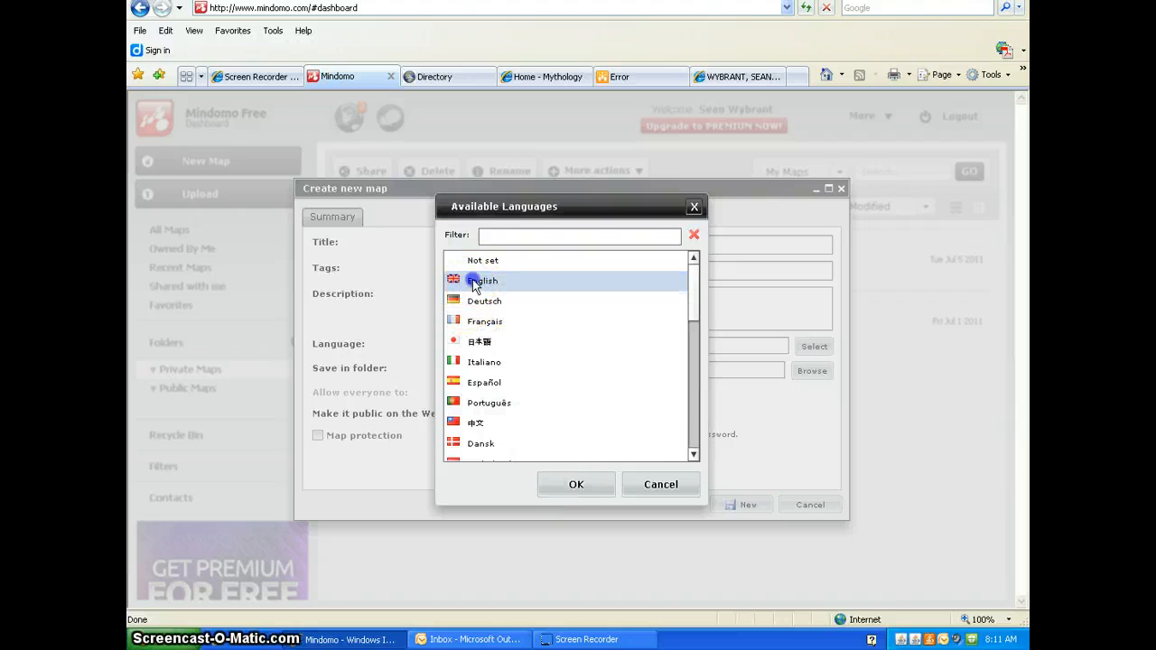
{"action": "left_click", "coordinate": [576, 483]}
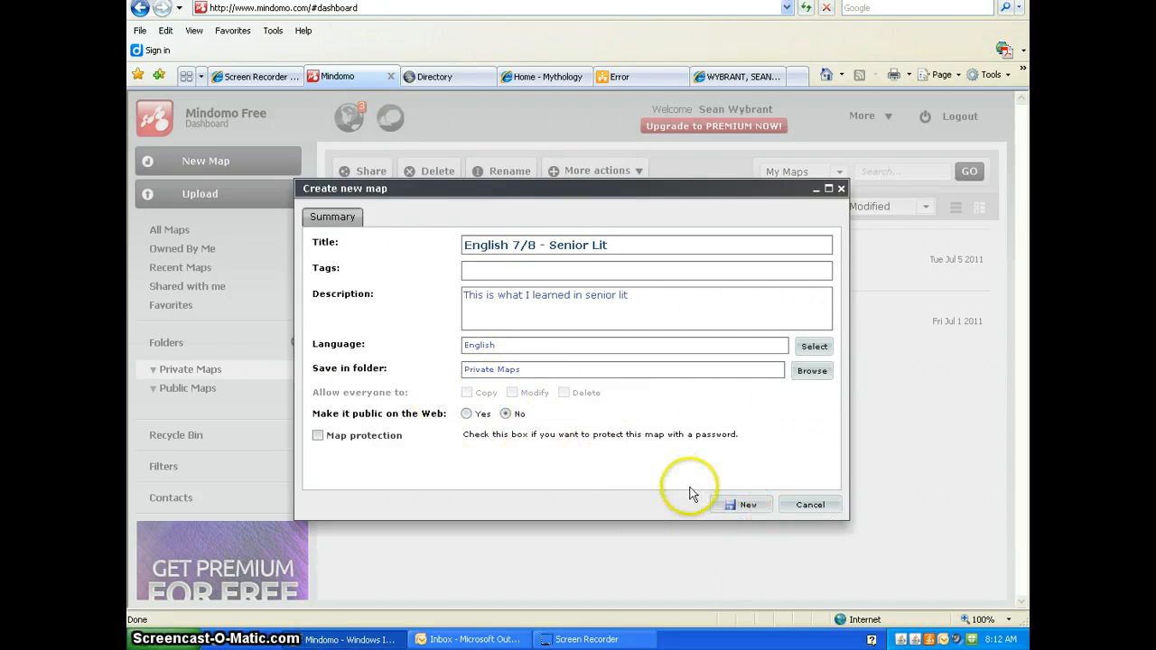
{"action": "left_click", "coordinate": [744, 507]}
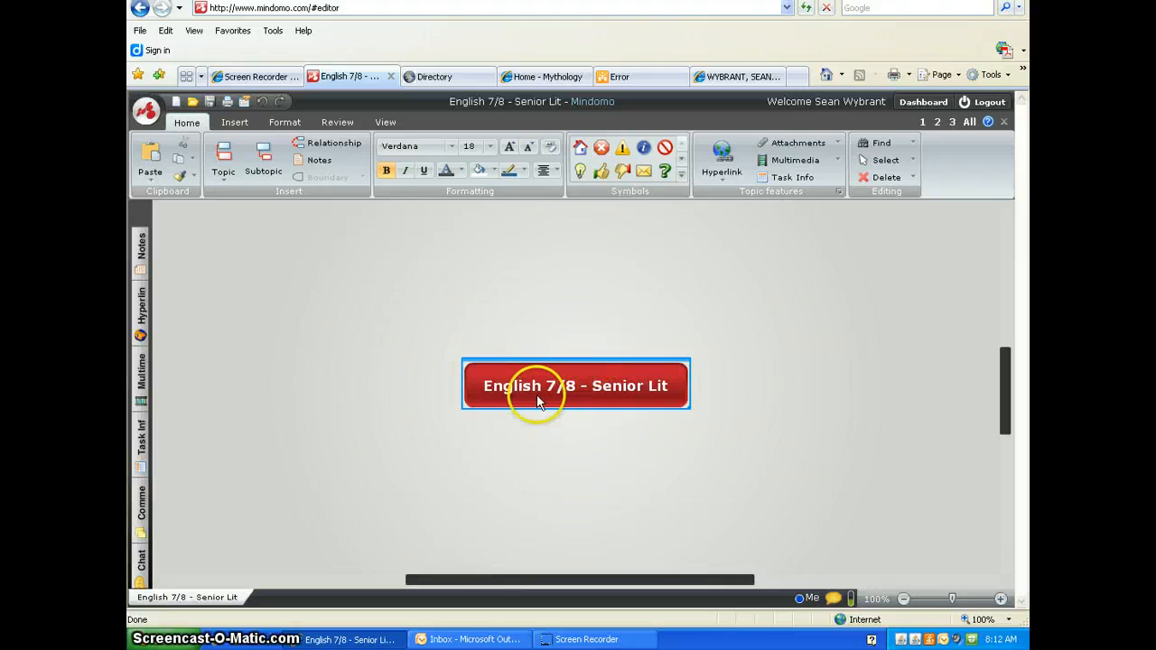
- Add a main topic to the central "English 7/8 - Senior Lit" topic and name it Unit One: "The Danger of a Single Story"
{"action": "left_click", "coordinate": [227, 164]}
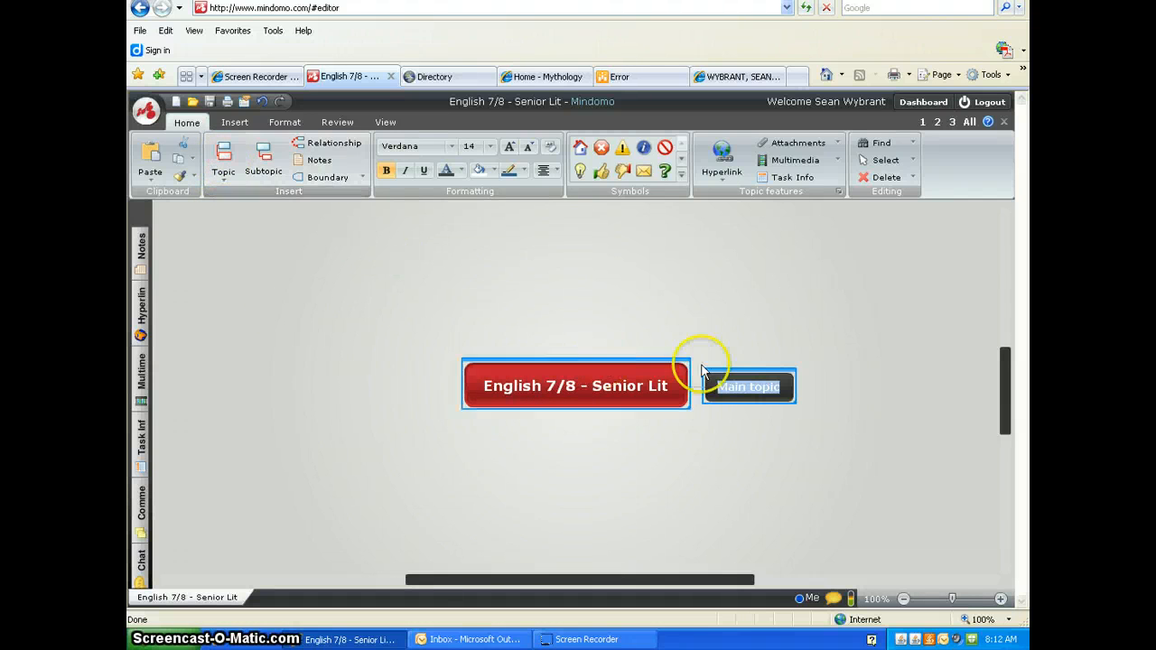
{"action": "left_click", "coordinate": [629, 386]}
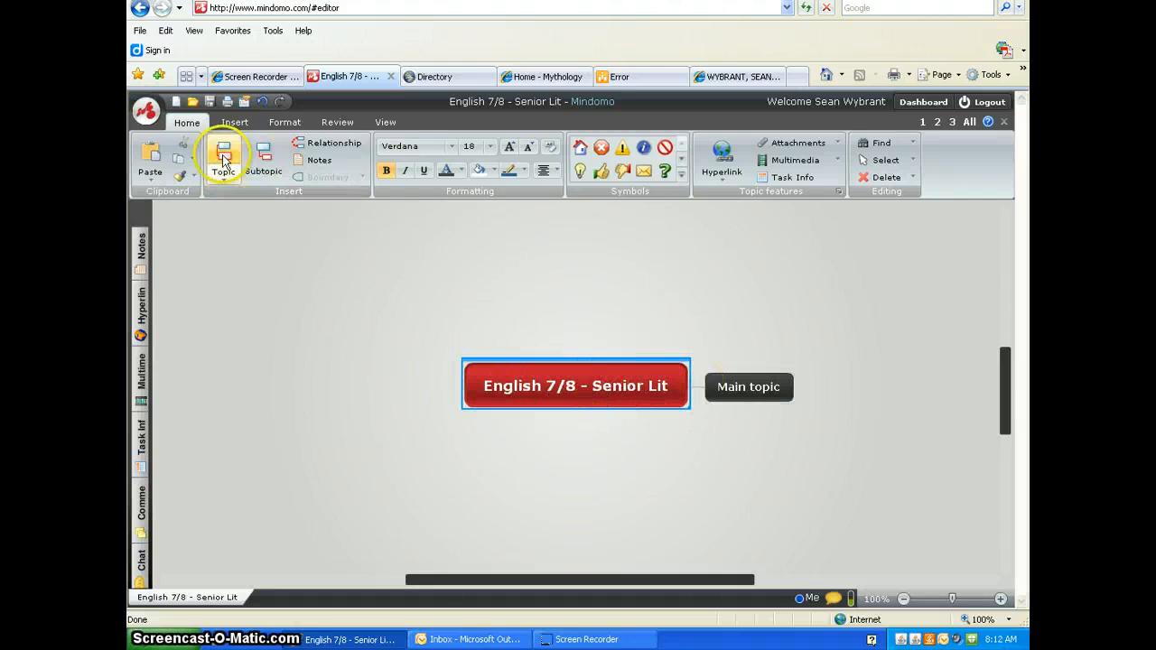
{"action": "left_click", "coordinate": [733, 389]}
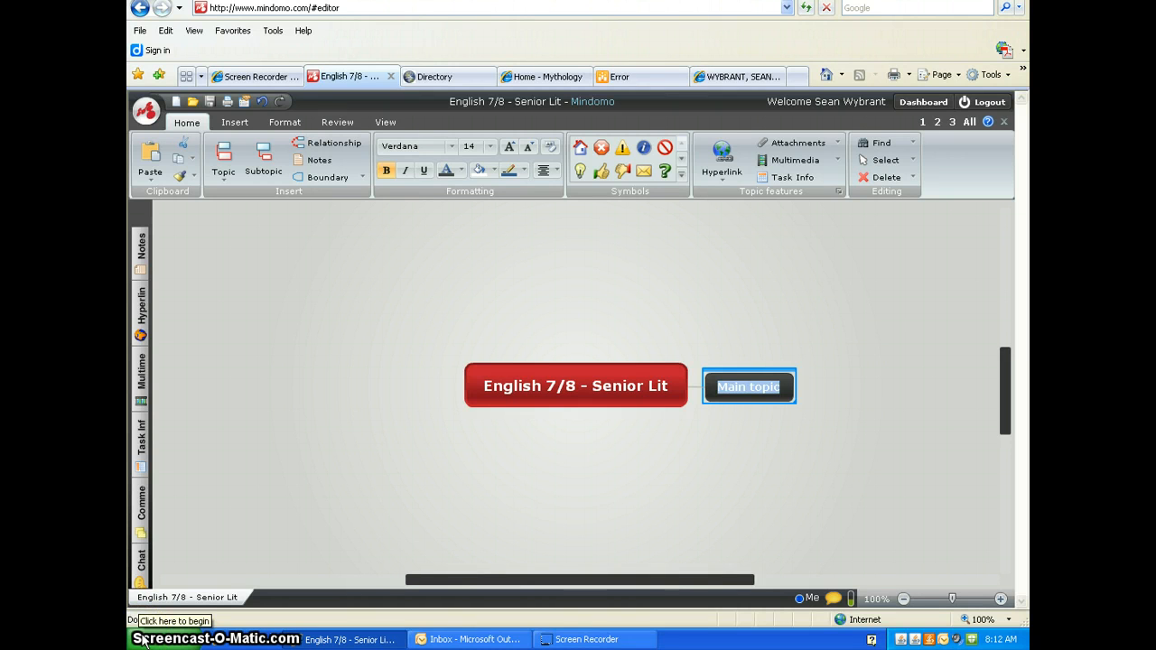
{"action": "type", "text": "Unit"}
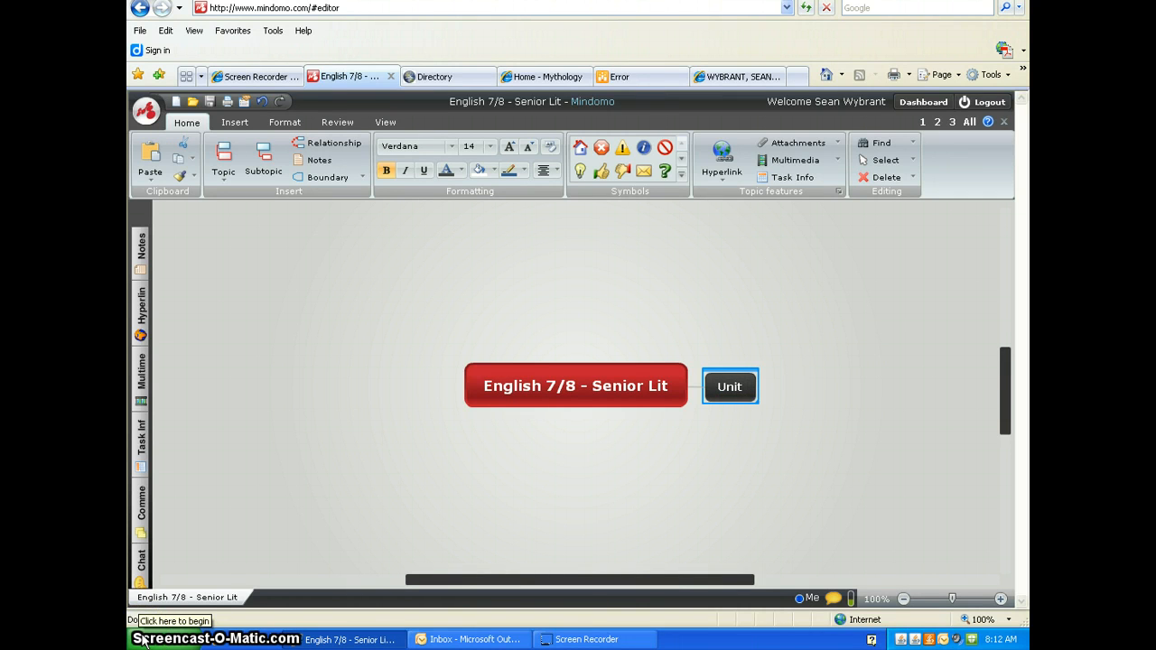
{"action": "type", "text": " One: \"The Dan"}
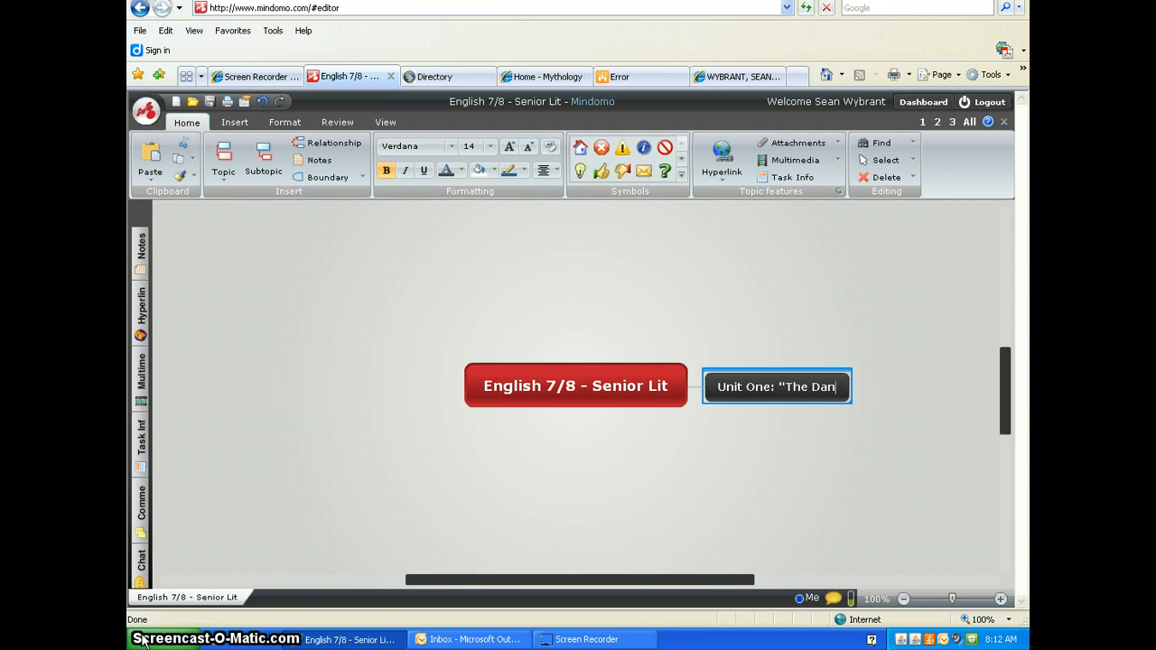
{"action": "type", "text": "ger of a "}
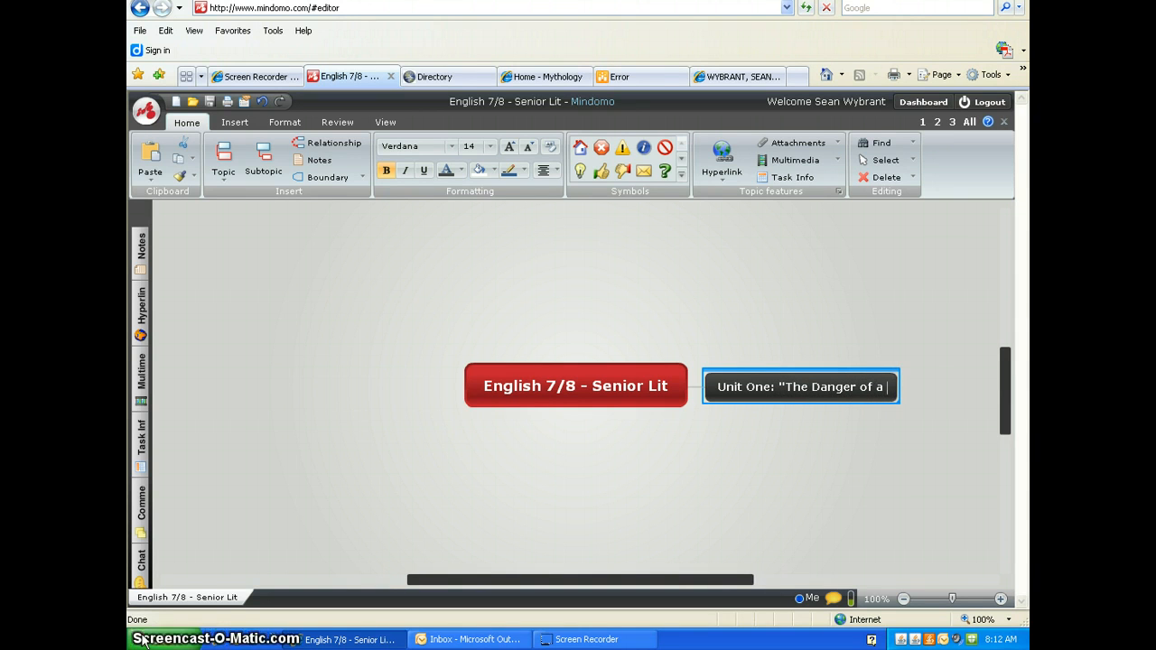
{"action": "type", "text": "Single Story\""}
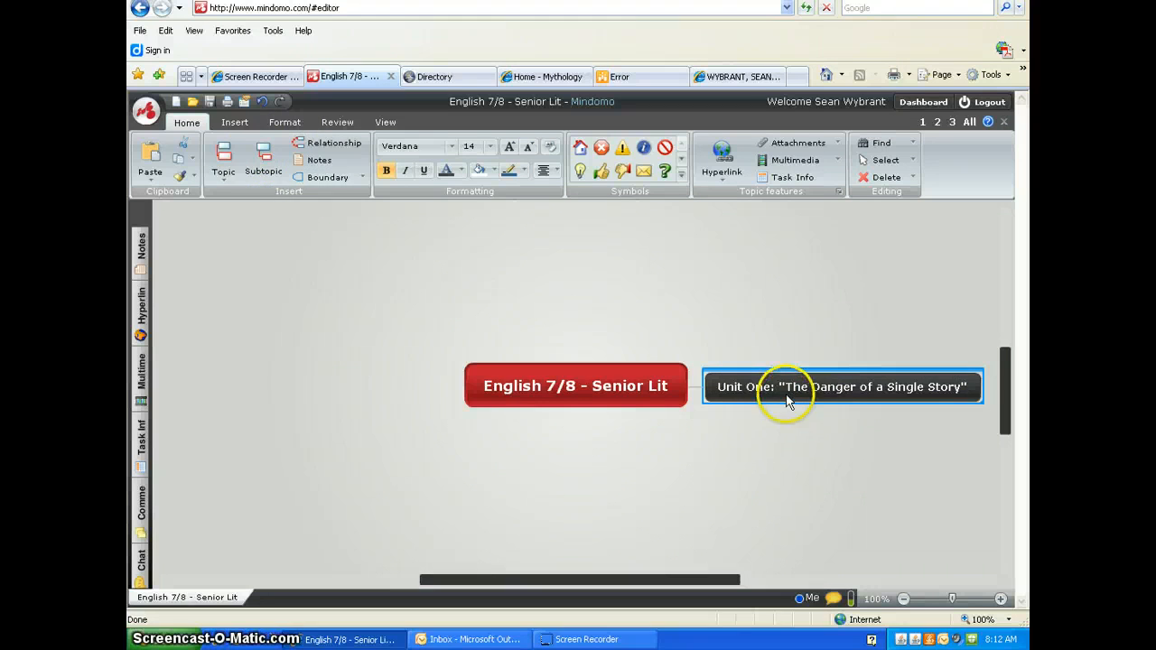
- Add a subtopic named "Bias" under the Unit One topic
{"action": "left_click", "coordinate": [266, 156]}
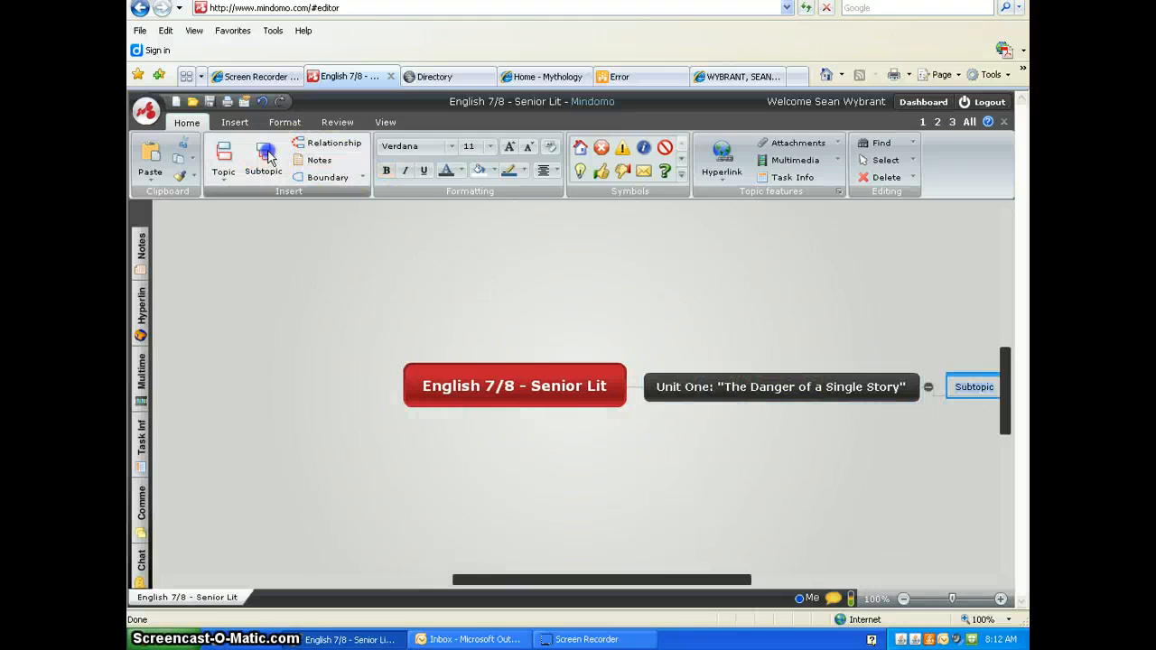
{"action": "double_click", "coordinate": [977, 387]}
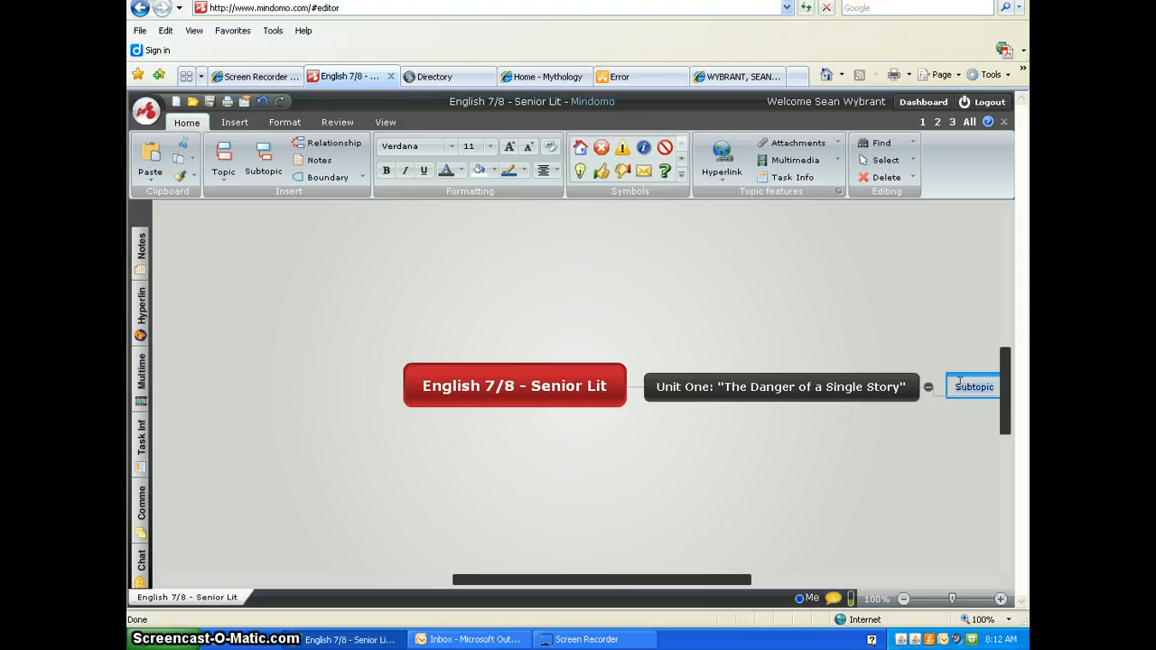
{"action": "type", "text": "Bias"}
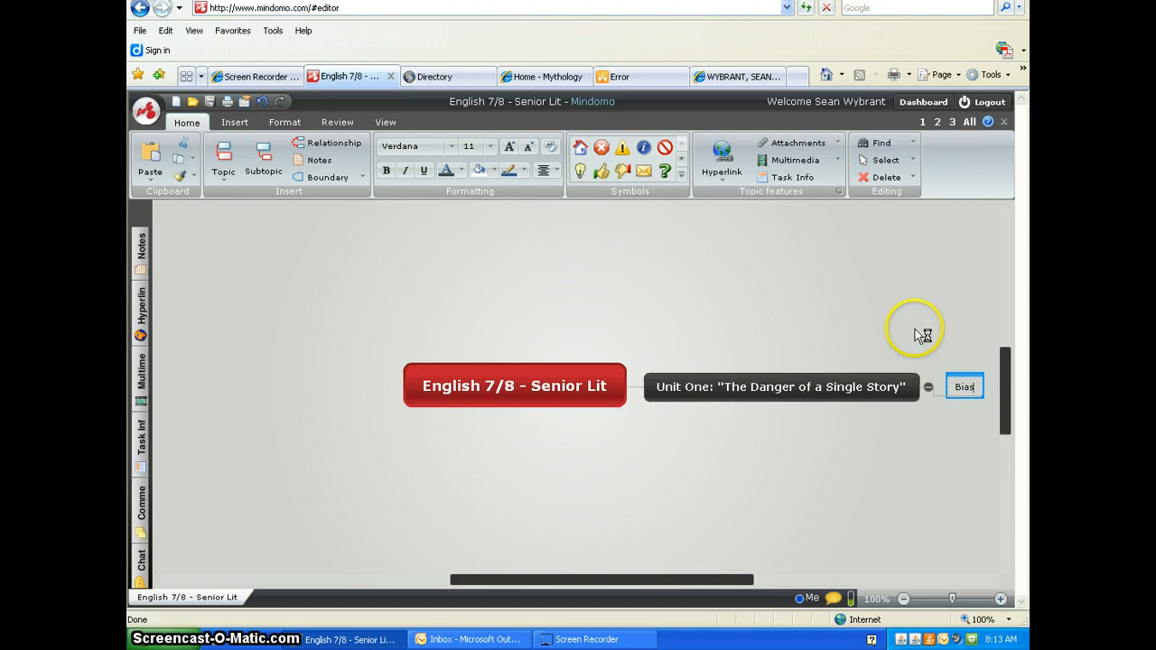
- Add a second subtopic named "The power of information" under the Unit One topic
{"action": "left_click", "coordinate": [813, 398]}
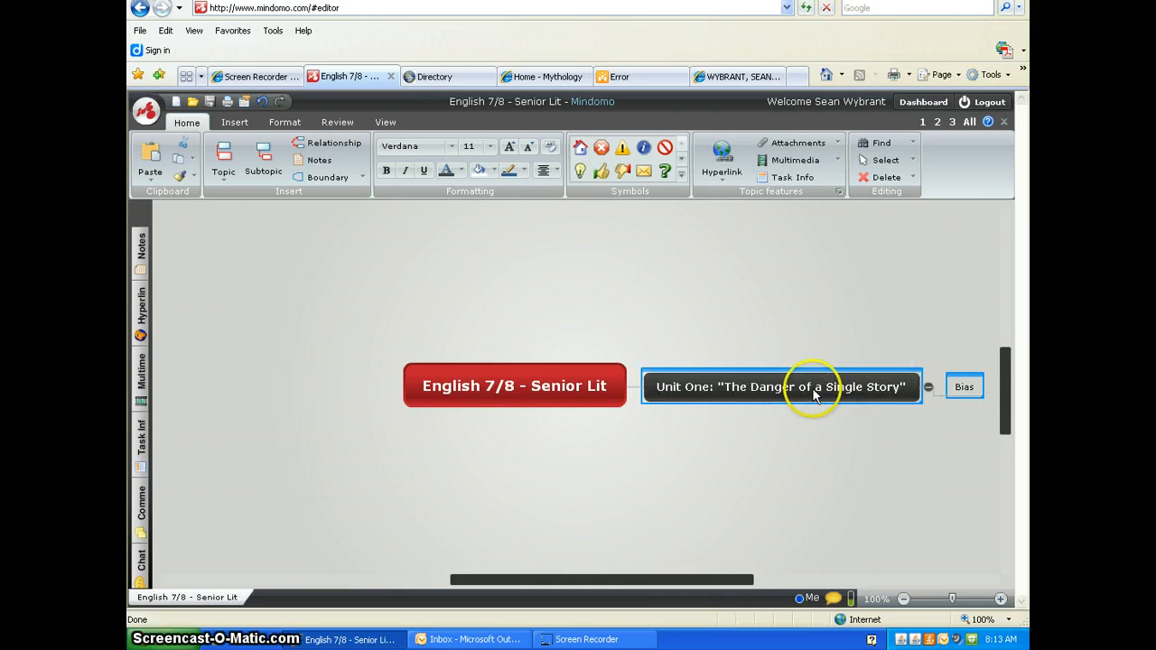
{"action": "left_click", "coordinate": [750, 390]}
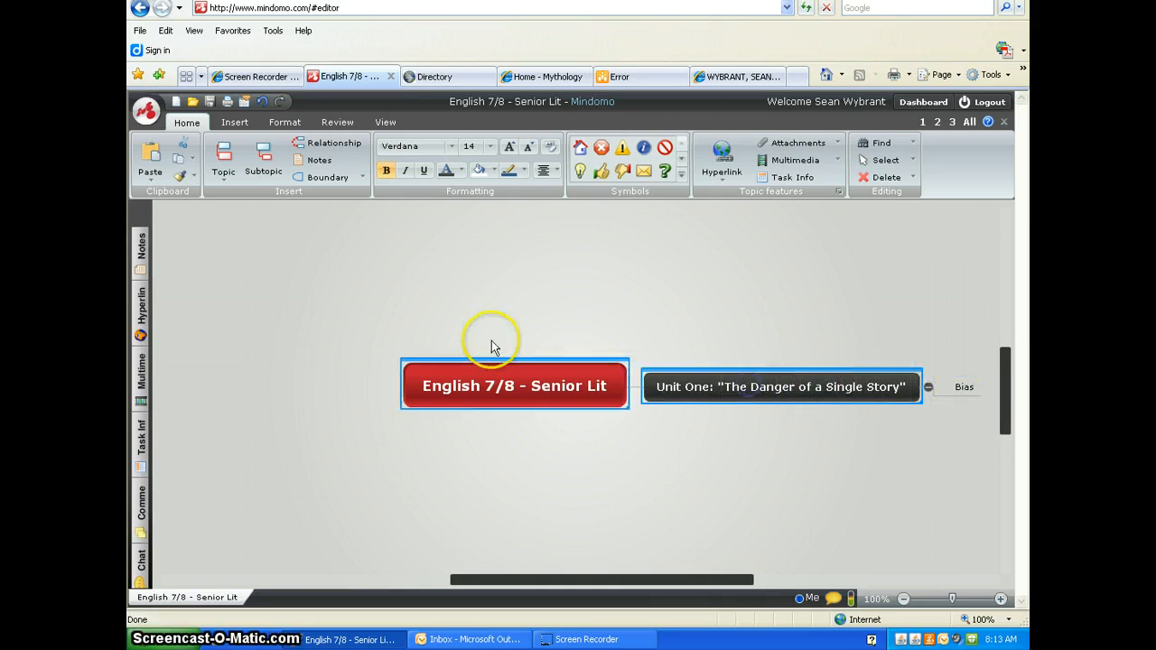
{"action": "left_click", "coordinate": [263, 158]}
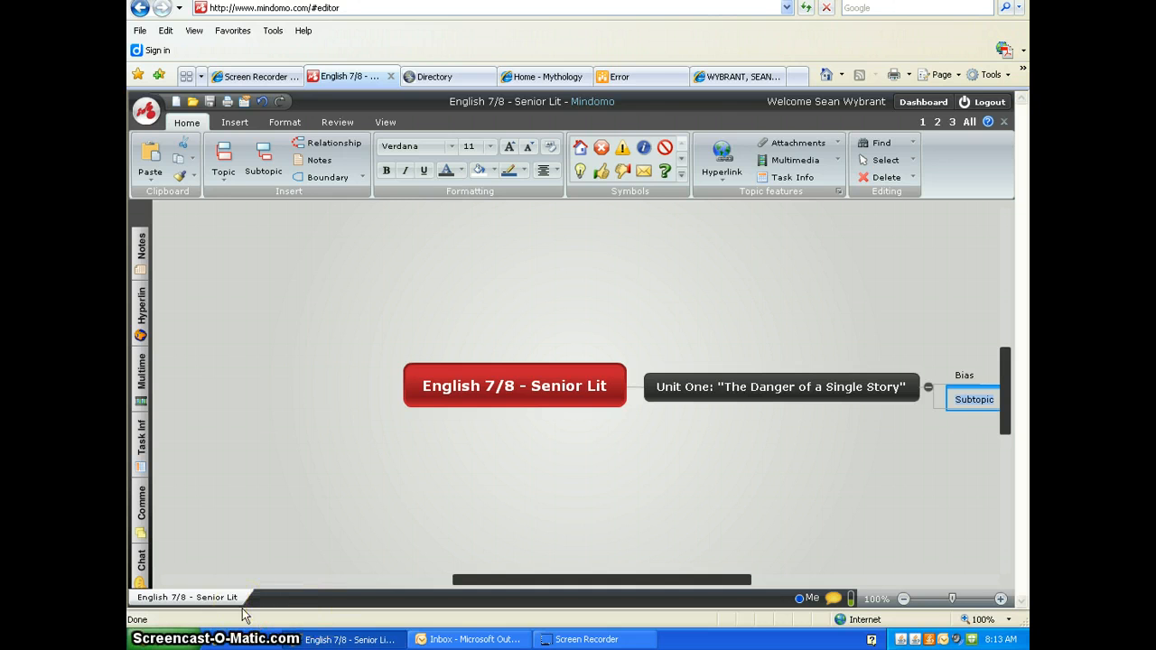
{"action": "type", "text": "T"}
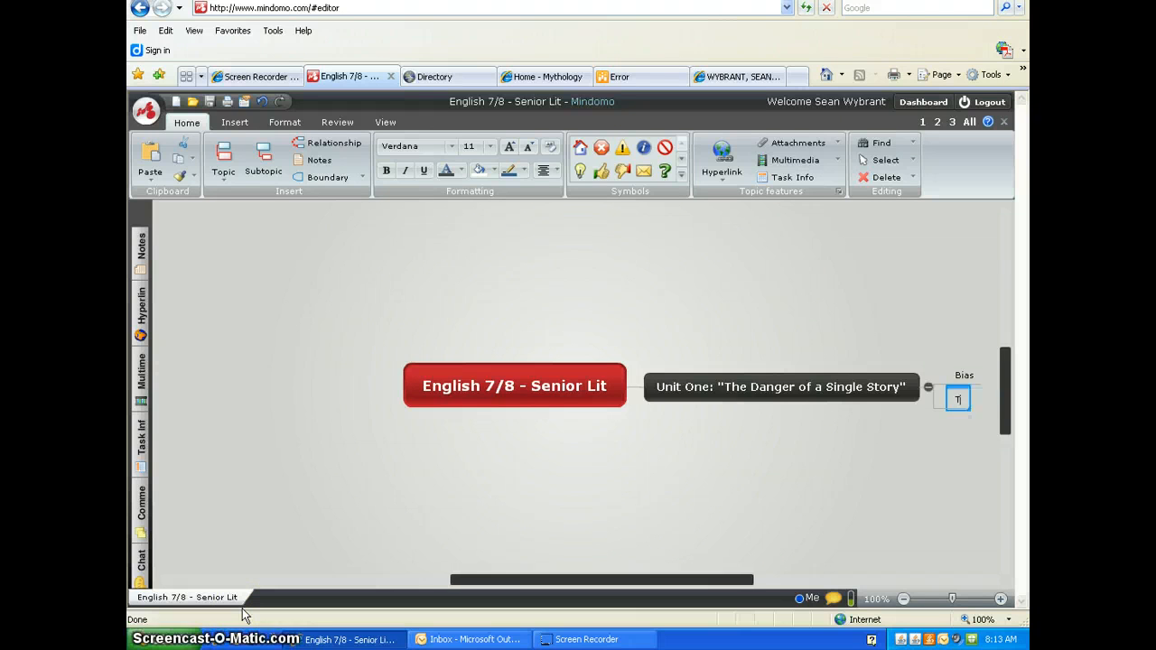
{"action": "type", "text": "he power of i"}
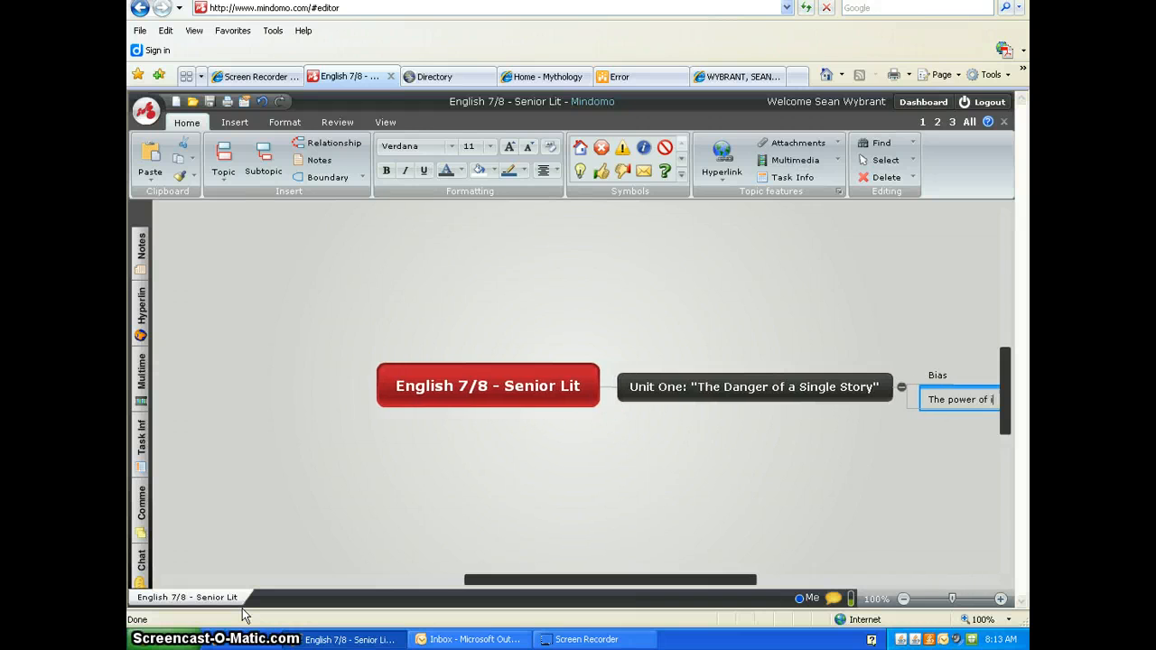
{"action": "type", "text": "nformation"}
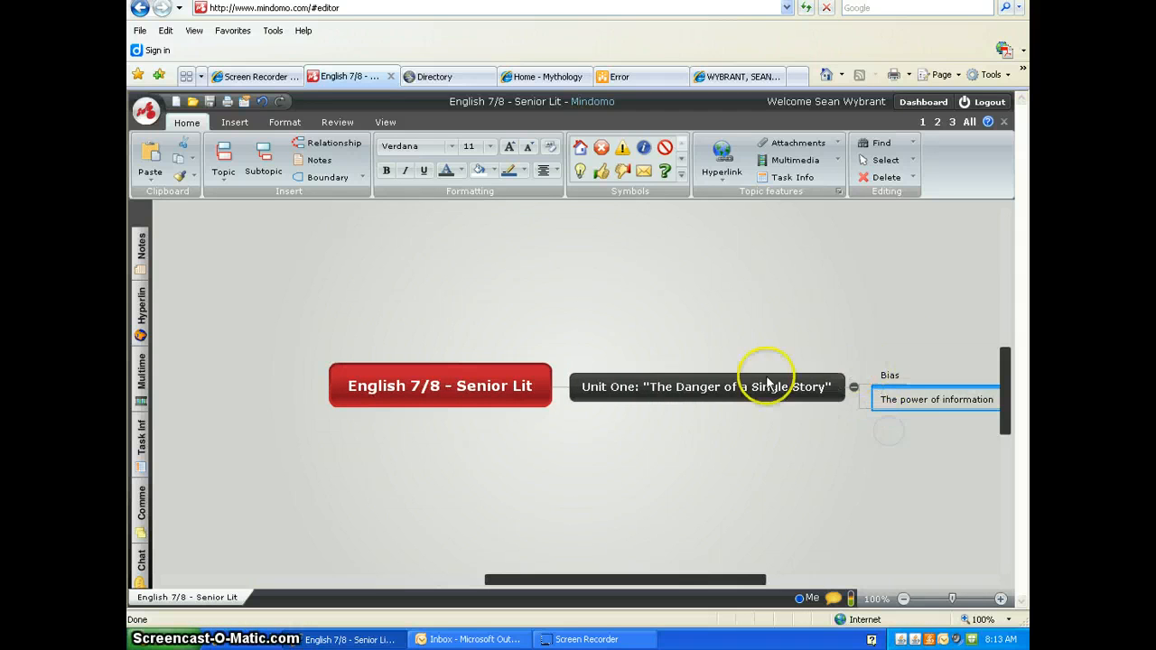
{"action": "left_click_drag", "start_coordinate": [882, 446], "coordinate": [749, 431]}
{"action": "left_click", "coordinate": [689, 386]}
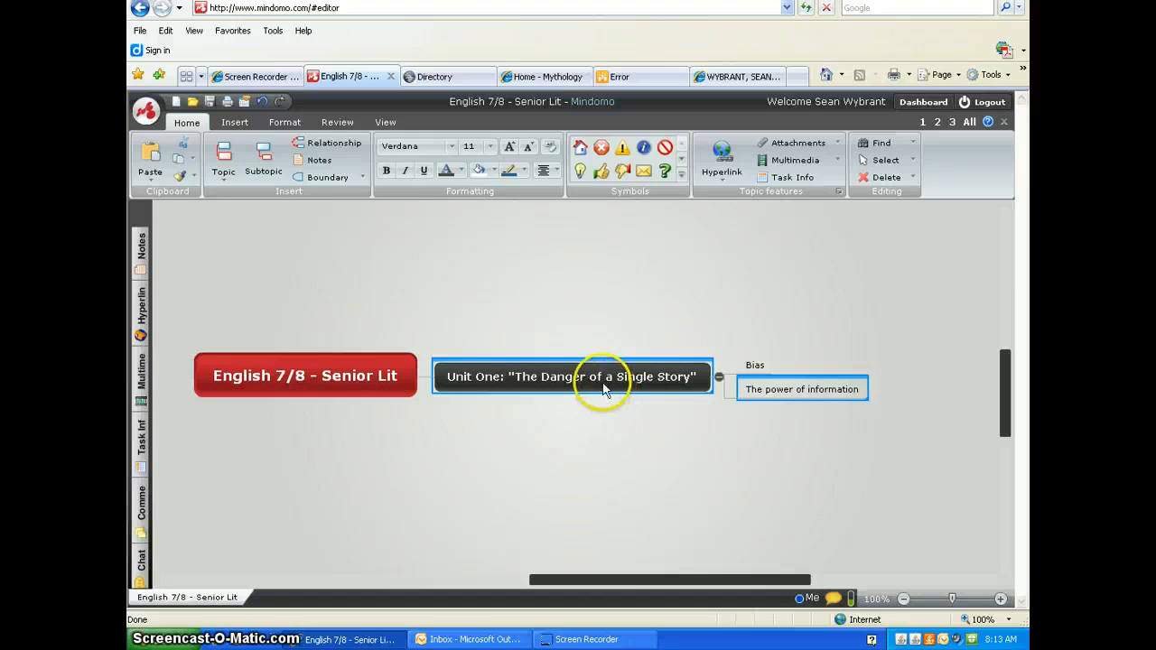
- Search the web for "the danger of a single story" from the Directory browser page and open the TED video result
{"action": "left_click", "coordinate": [438, 76]}
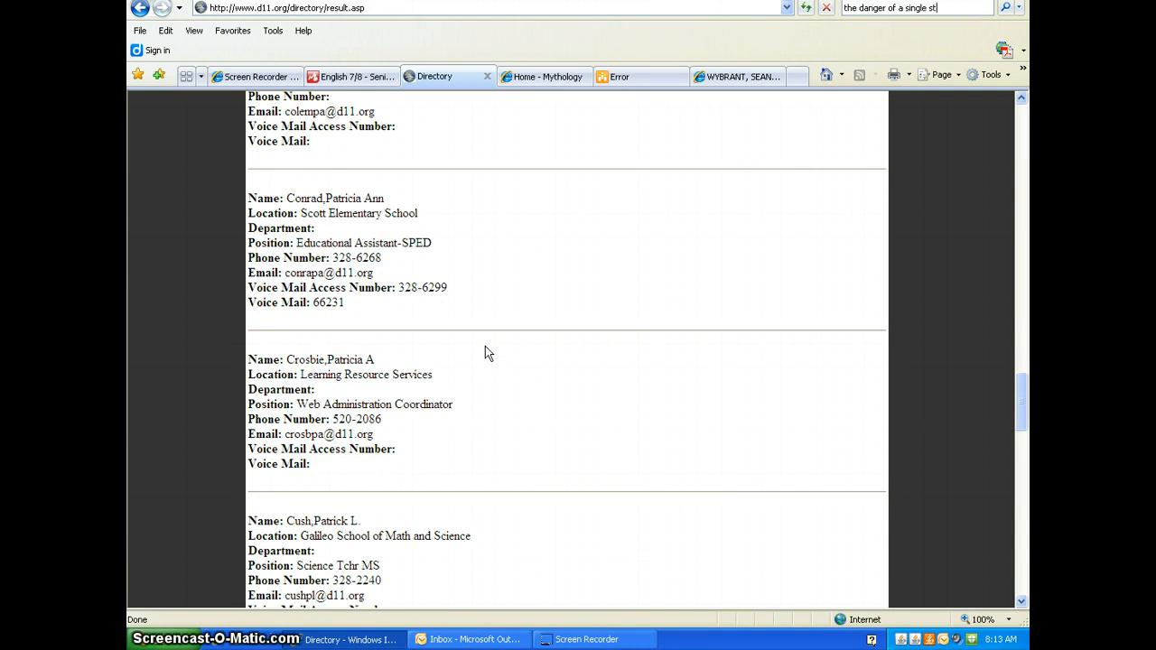
{"action": "key", "text": "Return"}
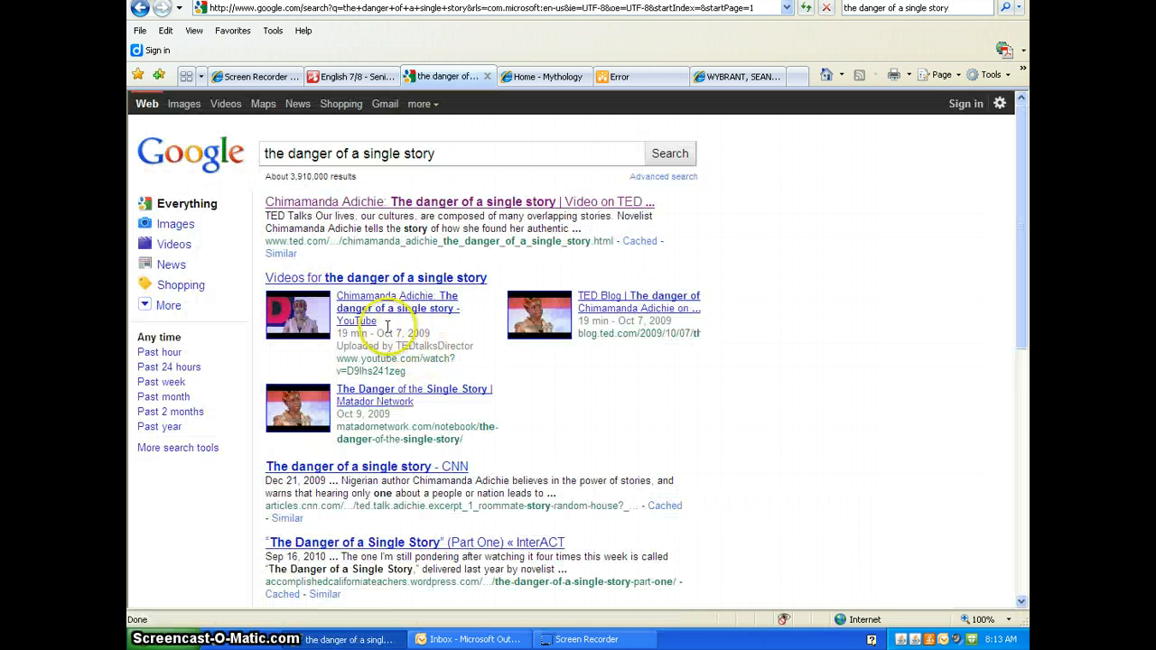
{"action": "right_click", "coordinate": [394, 205]}
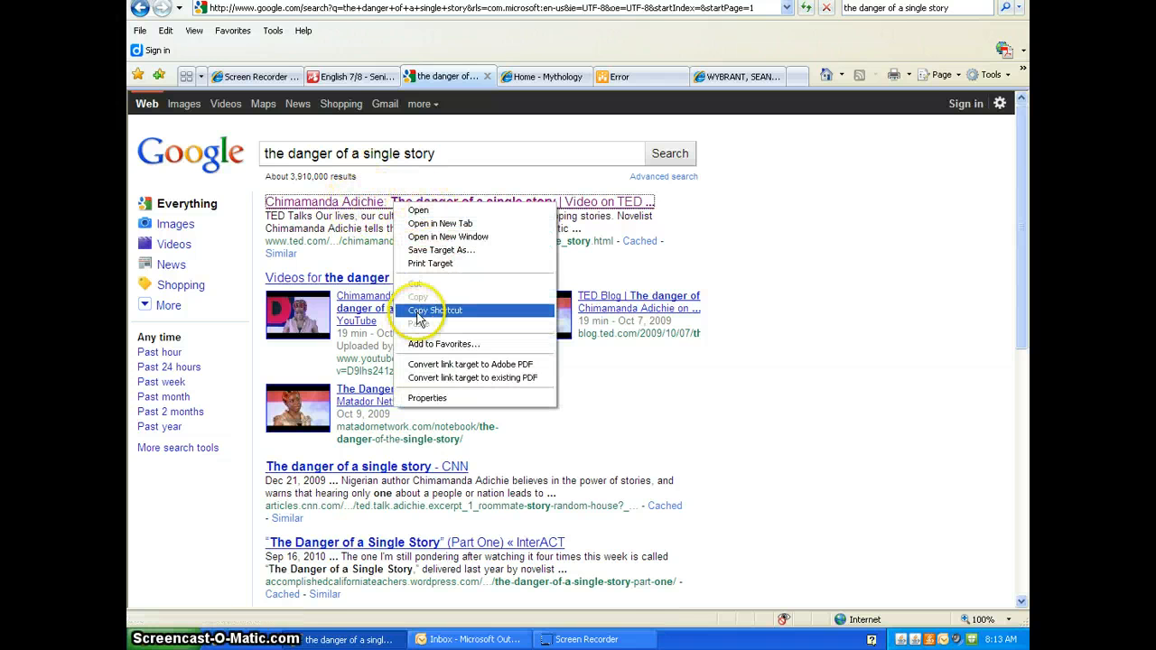
{"action": "left_click", "coordinate": [336, 202]}
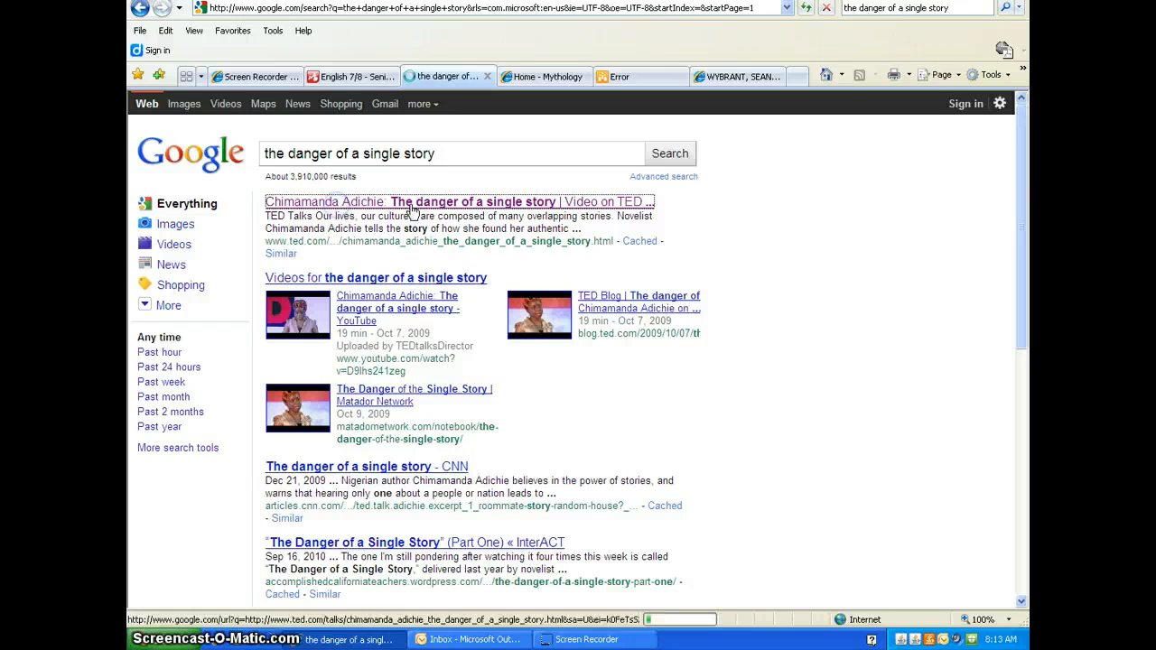
- Copy the TED talk's web address and select the Unit One topic back in the Mindomo map
{"action": "left_click", "coordinate": [308, 15]}
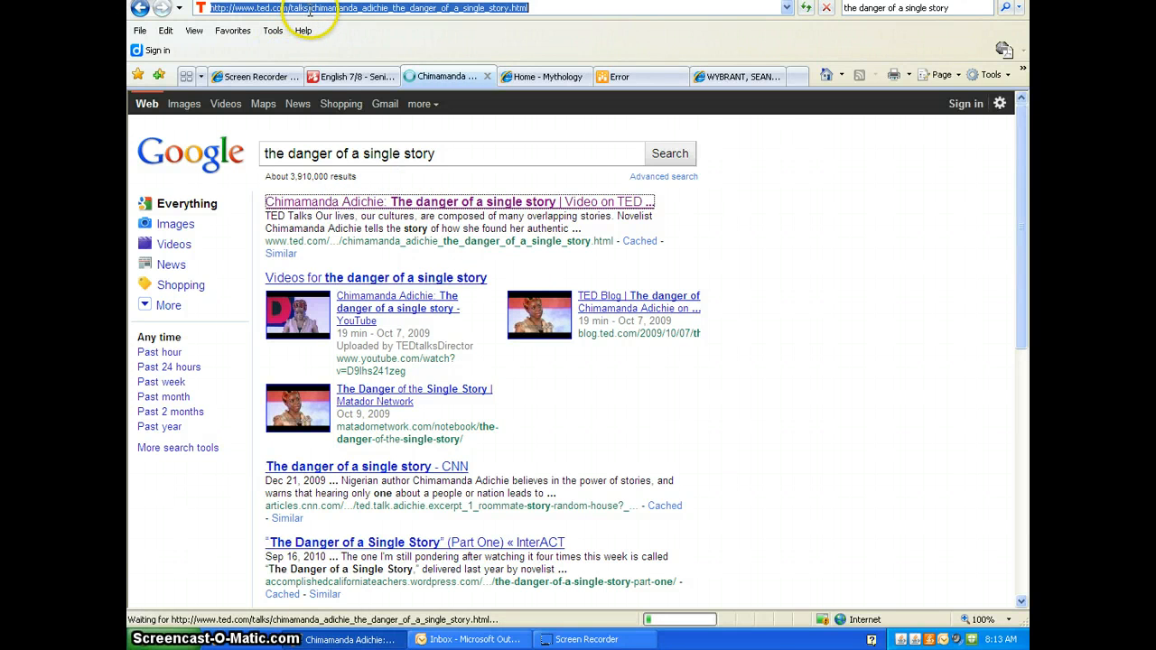
{"action": "right_click", "coordinate": [309, 15]}
{"action": "left_click", "coordinate": [334, 51]}
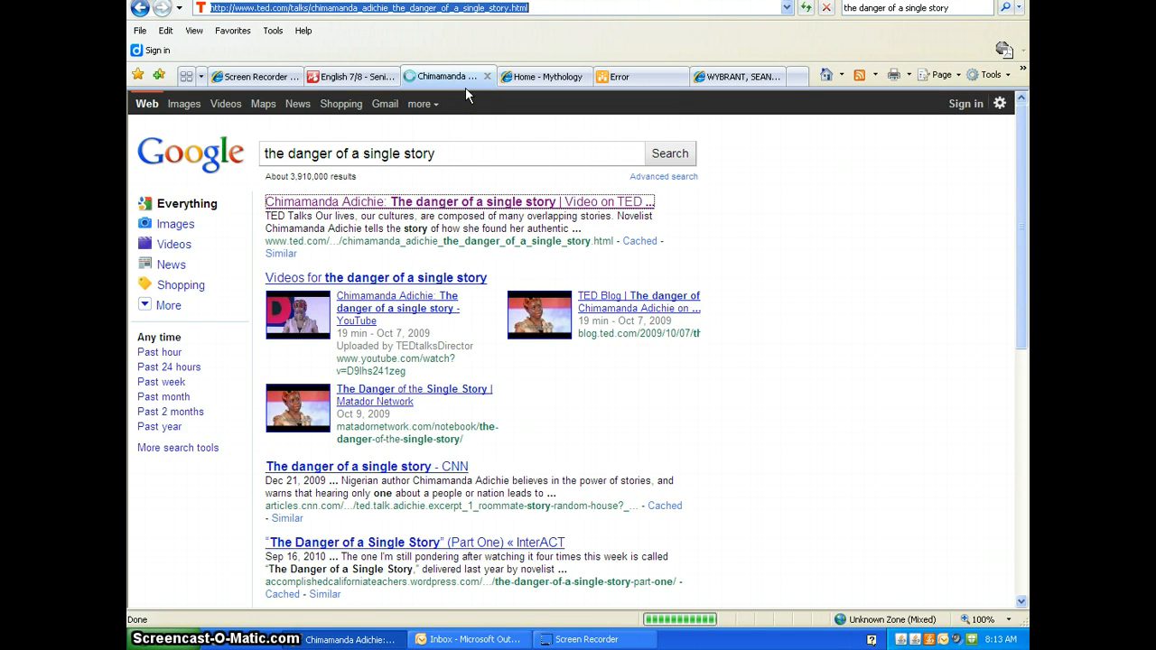
{"action": "left_click", "coordinate": [356, 76]}
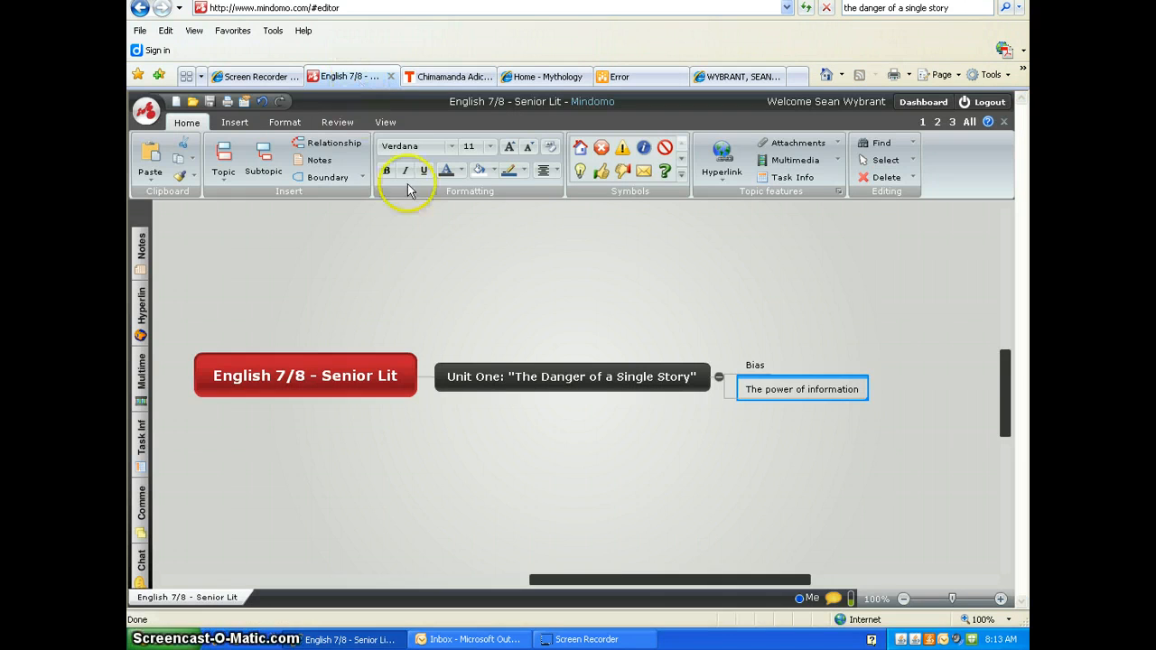
{"action": "left_click", "coordinate": [567, 382]}
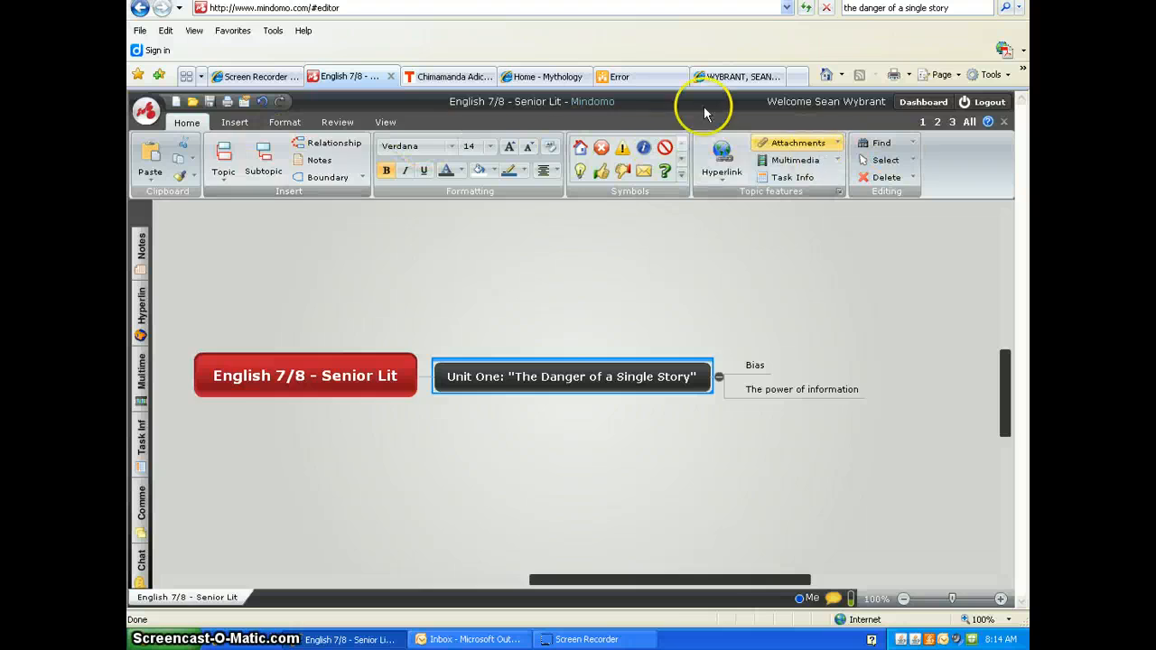
- Pause the TED talk video on its page and return to the Mindomo map
{"action": "left_click", "coordinate": [451, 76]}
{"action": "left_click", "coordinate": [251, 566]}
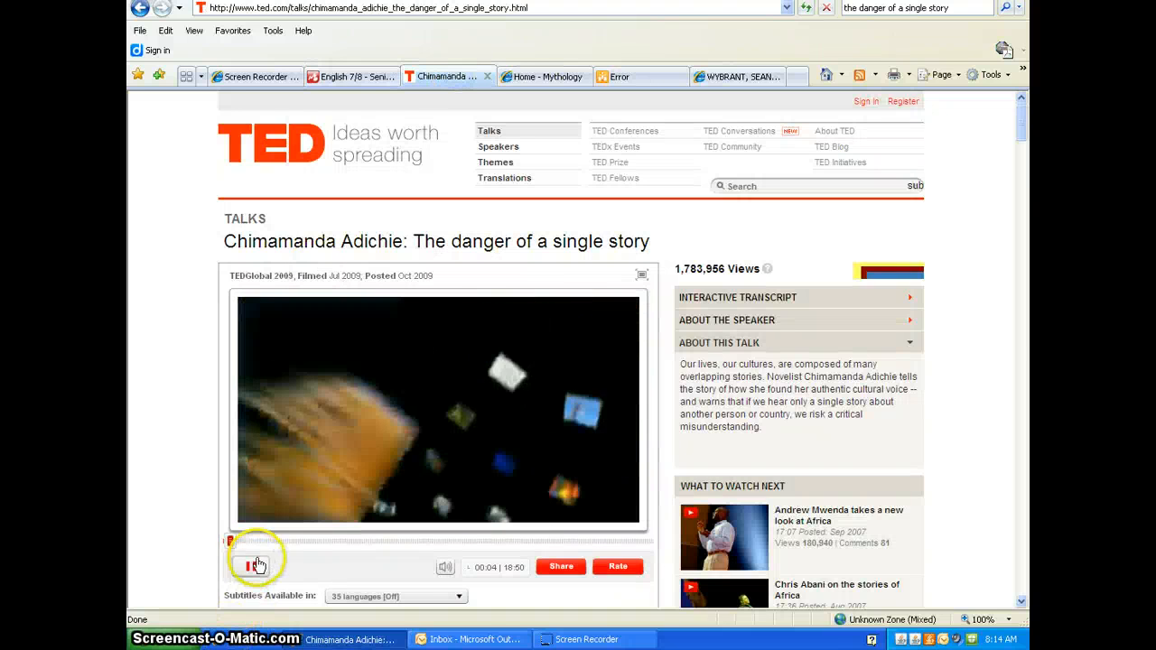
{"action": "left_click", "coordinate": [352, 76]}
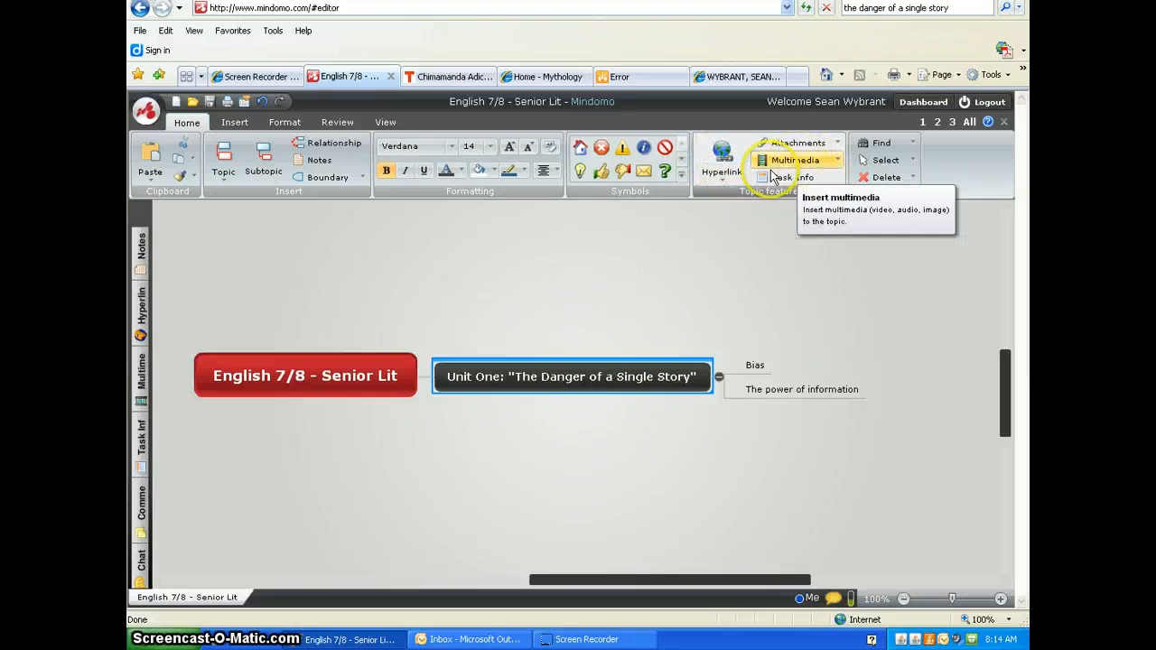
- Open the sharing options for the TED talk on its page and return to the Mindomo map
{"action": "left_click", "coordinate": [723, 178]}
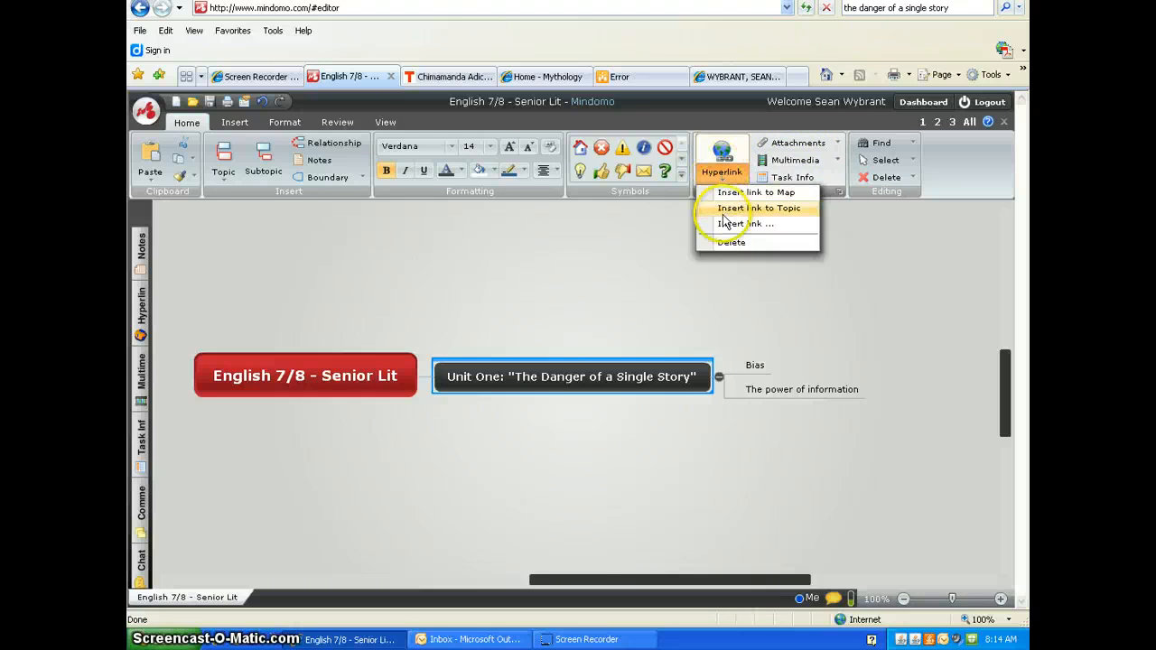
{"action": "left_click", "coordinate": [442, 76]}
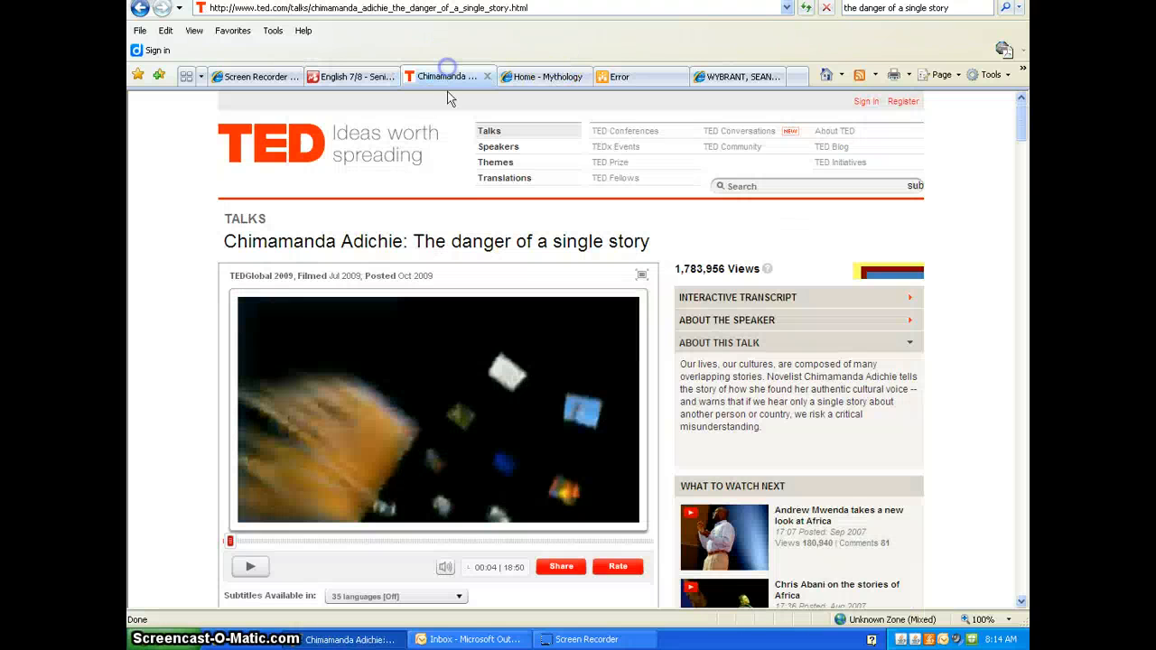
{"action": "scroll", "coordinate": [330, 326], "scroll_direction": "down", "scroll_amount": 2}
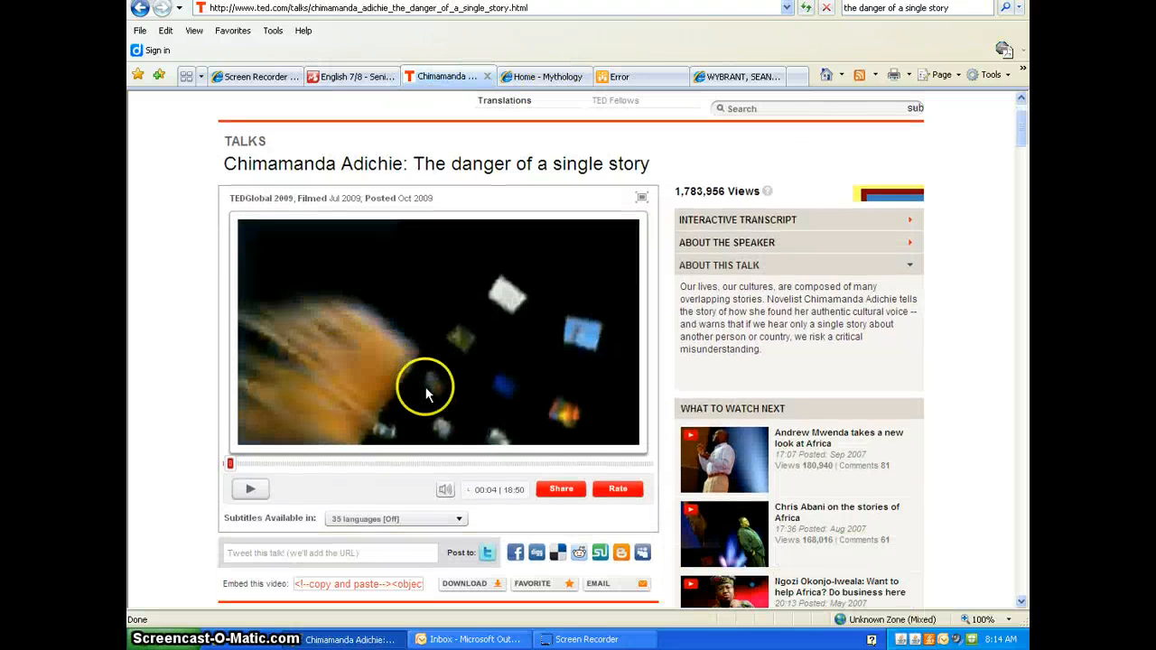
{"action": "left_click", "coordinate": [562, 493]}
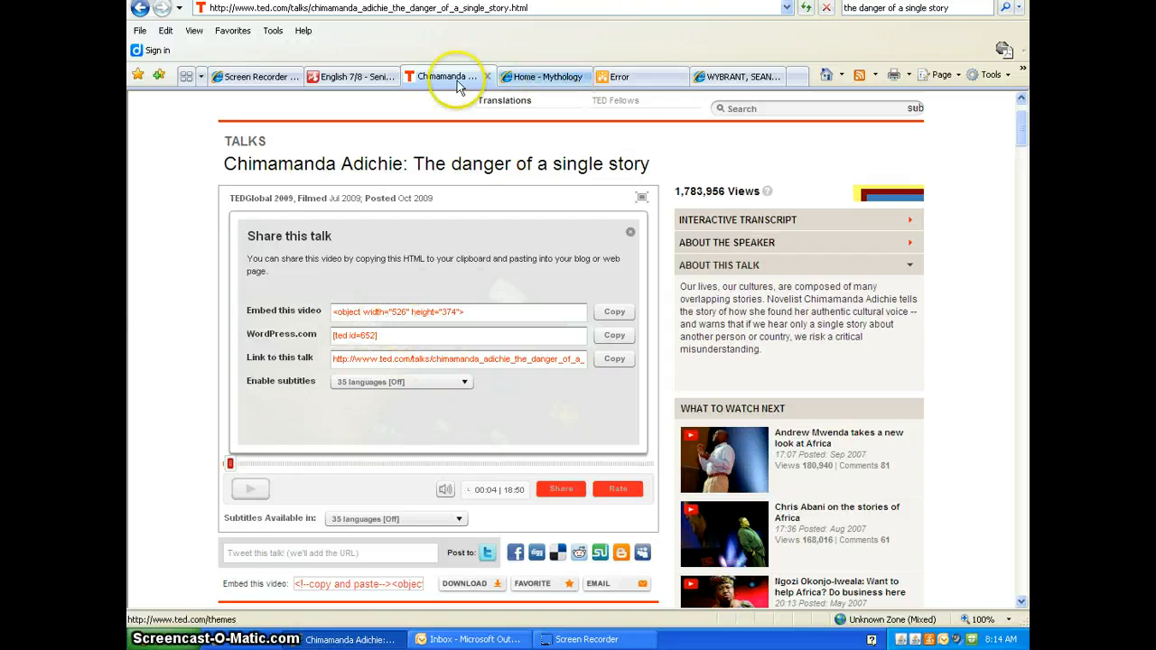
{"action": "left_click", "coordinate": [361, 76]}
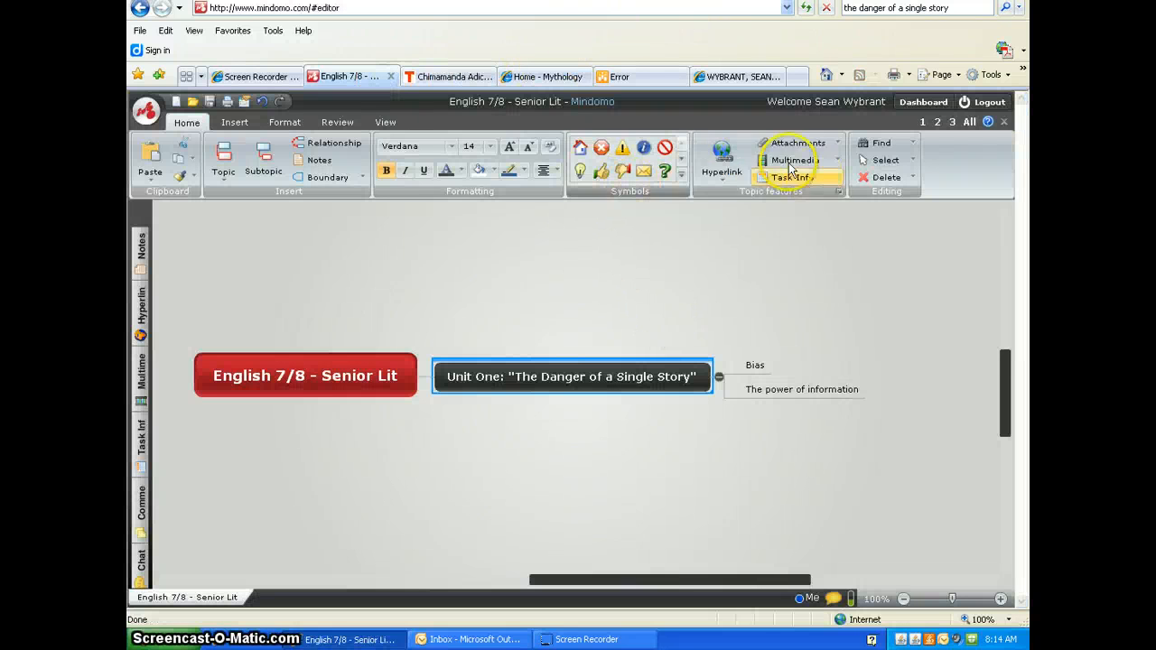
{"action": "left_click", "coordinate": [719, 152]}
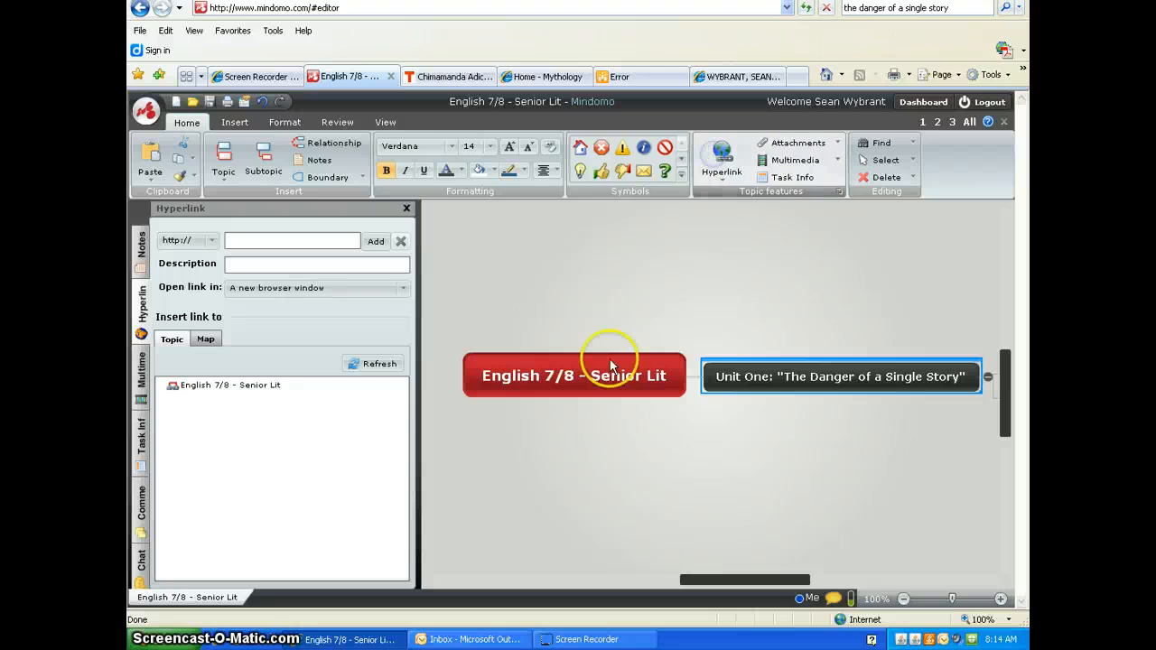
{"action": "right_click", "coordinate": [253, 240]}
{"action": "left_click", "coordinate": [280, 275]}
{"action": "left_click_drag", "start_coordinate": [253, 238], "coordinate": [142, 236]}
{"action": "left_click_drag", "start_coordinate": [256, 240], "coordinate": [153, 242]}
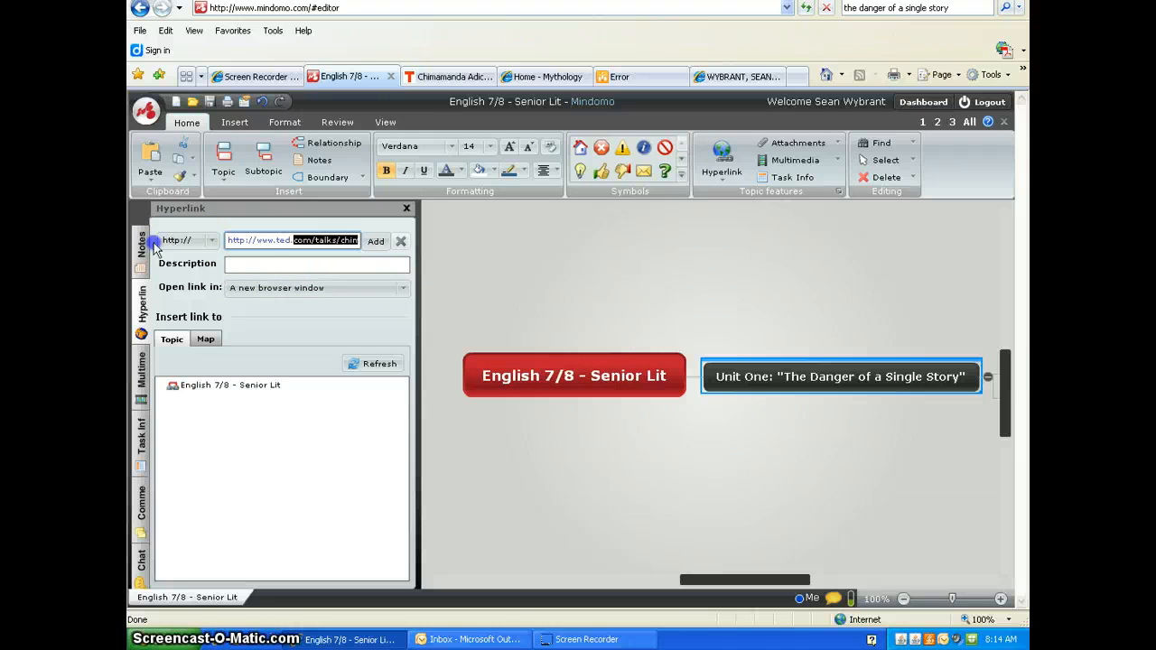
{"action": "left_click", "coordinate": [256, 242]}
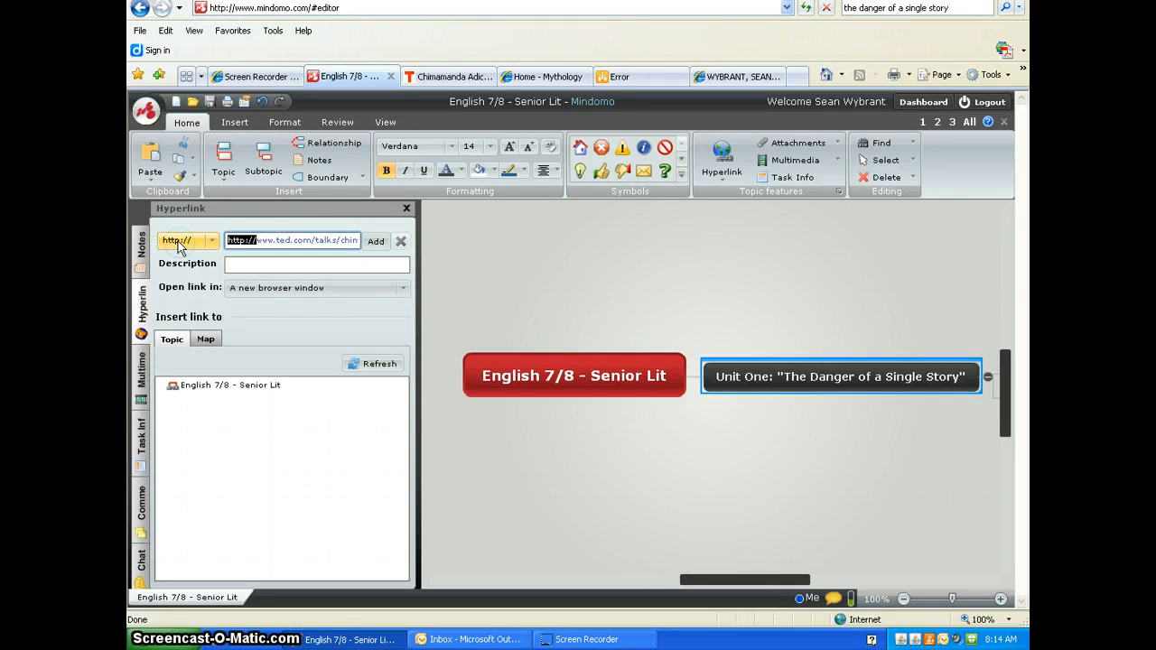
{"action": "key", "text": "BackSpace"}
- Give the link the description "Ted Talk", add it to the Unit One topic and close the hyperlink settings
{"action": "left_click", "coordinate": [298, 264]}
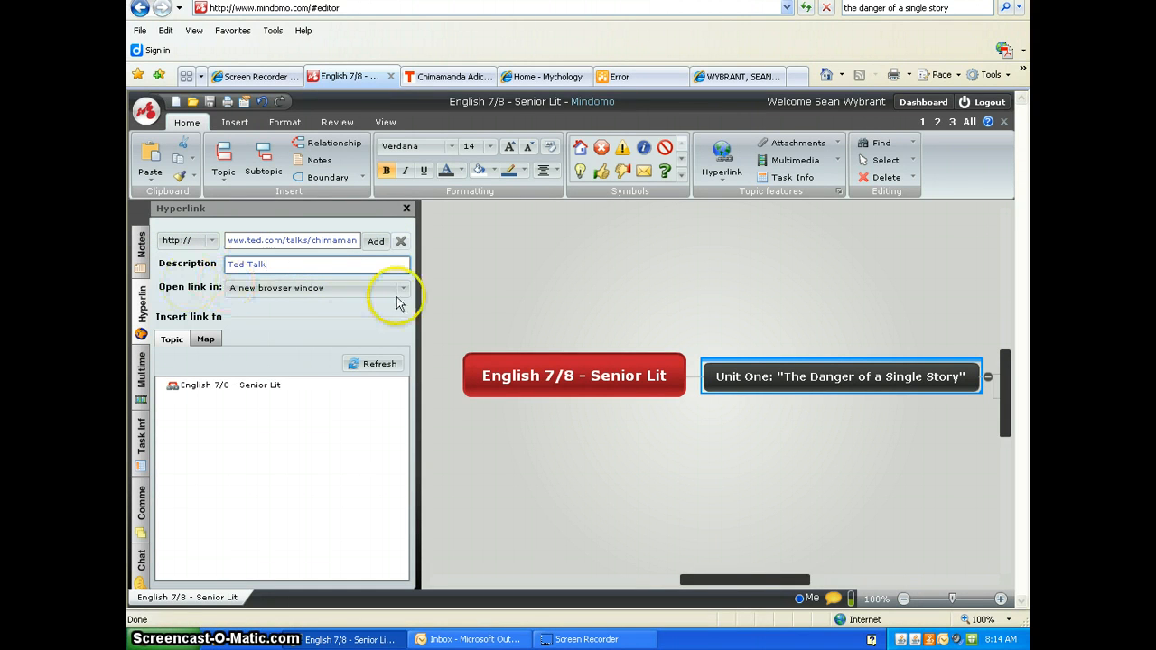
{"action": "left_click", "coordinate": [378, 242]}
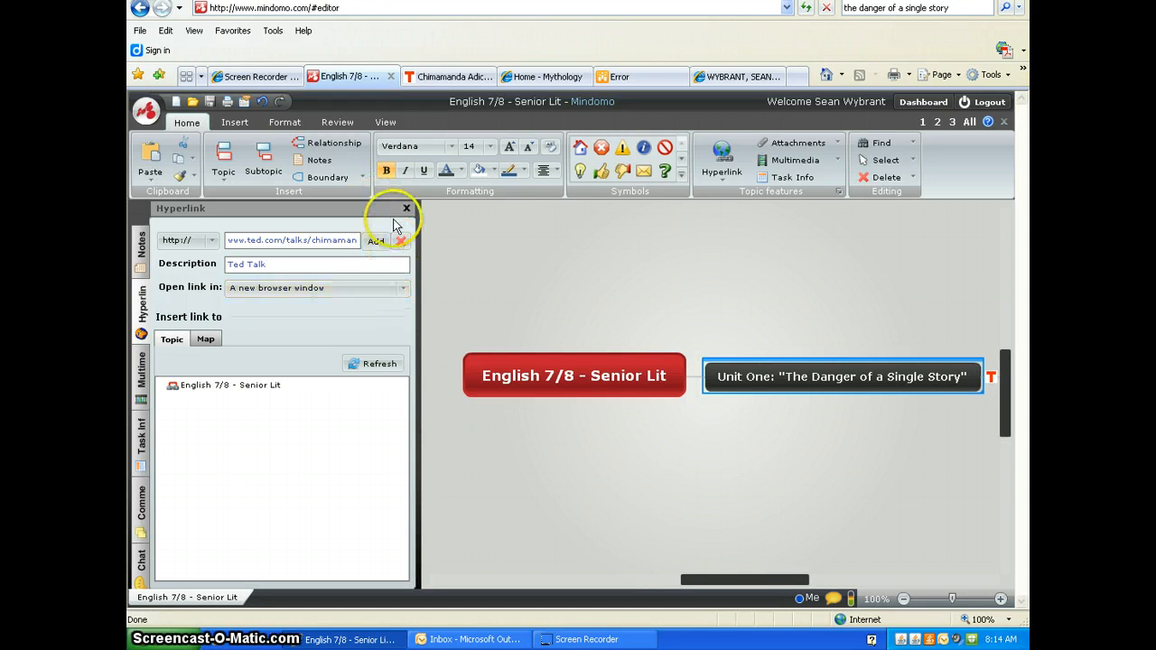
{"action": "left_click", "coordinate": [406, 210]}
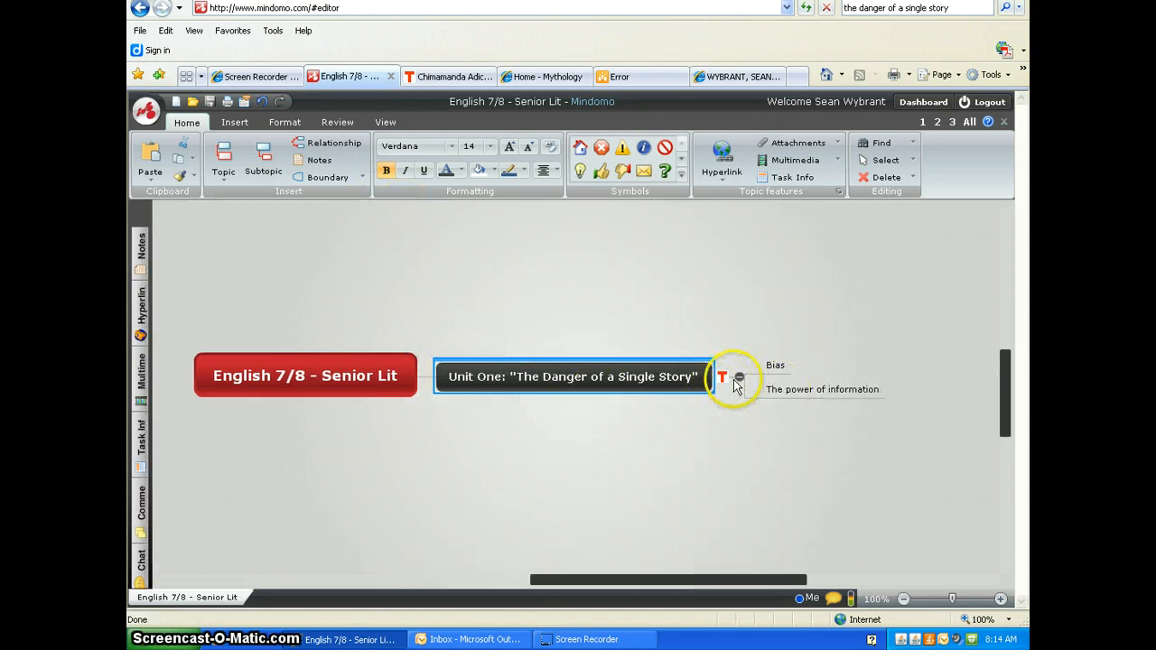
{"action": "mouse_move", "coordinate": [721, 380]}
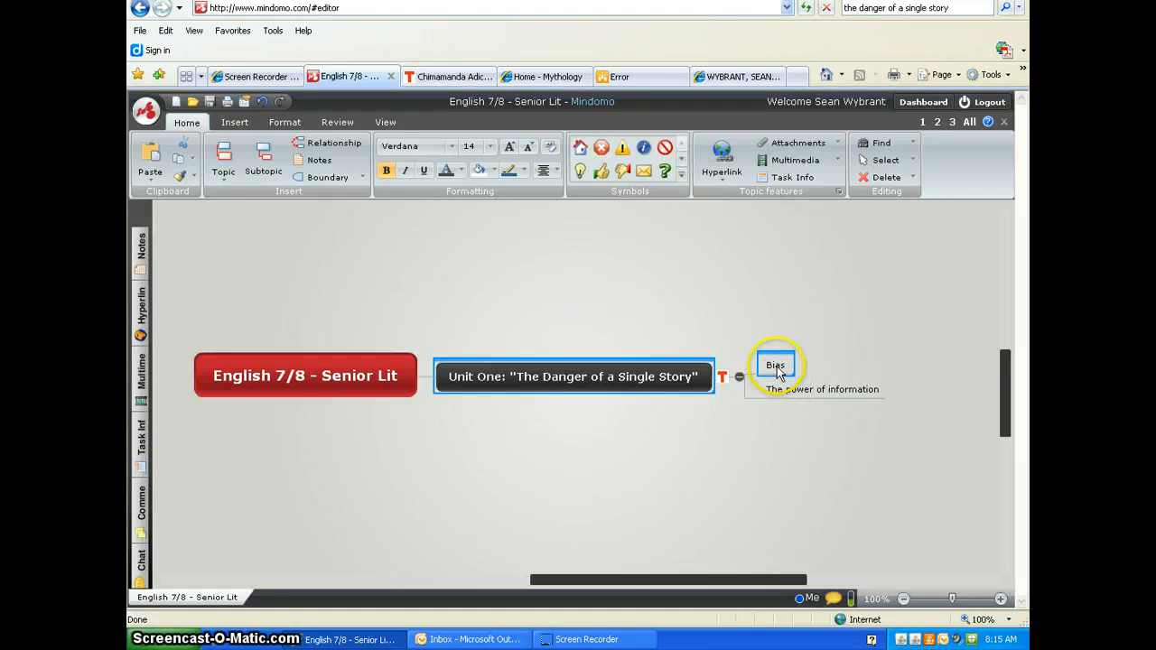
- Add a third subtopic named "Editing information/omitting/sound bytes" under the Unit One topic
{"action": "left_click", "coordinate": [637, 377]}
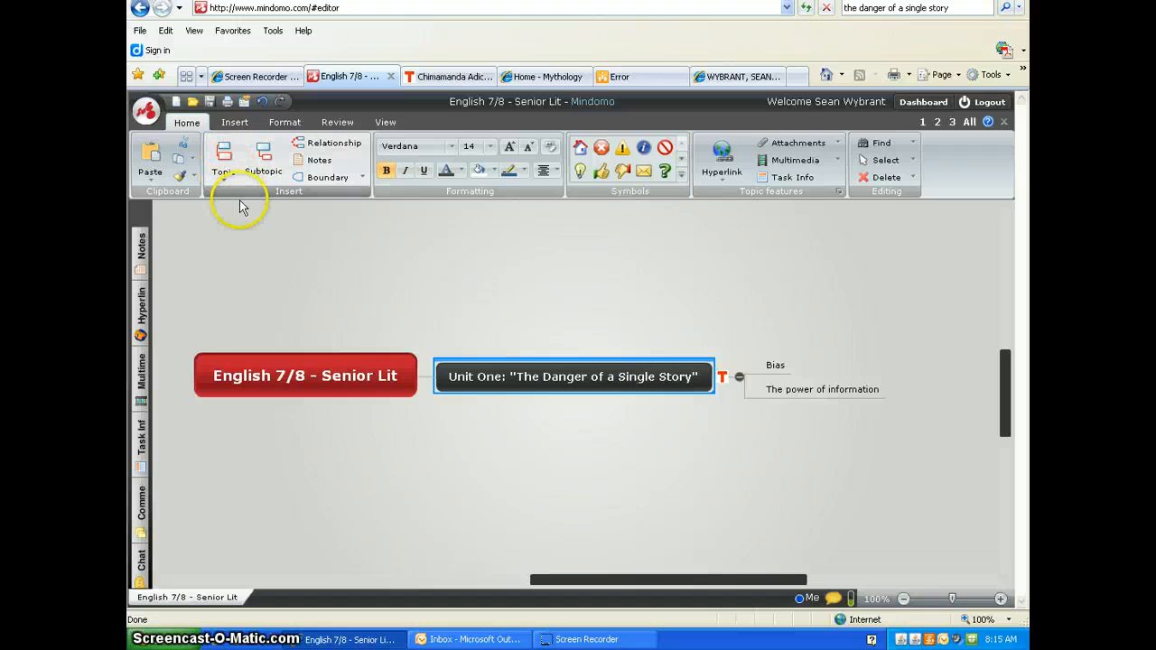
{"action": "left_click", "coordinate": [259, 165]}
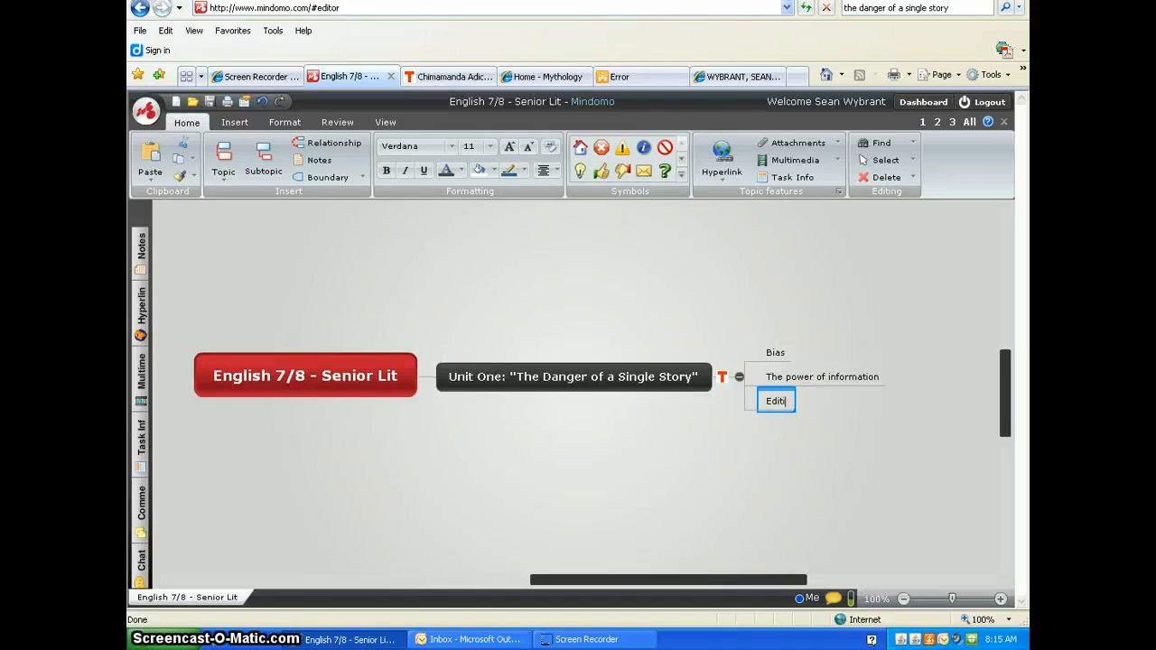
{"action": "type", "text": "information"}
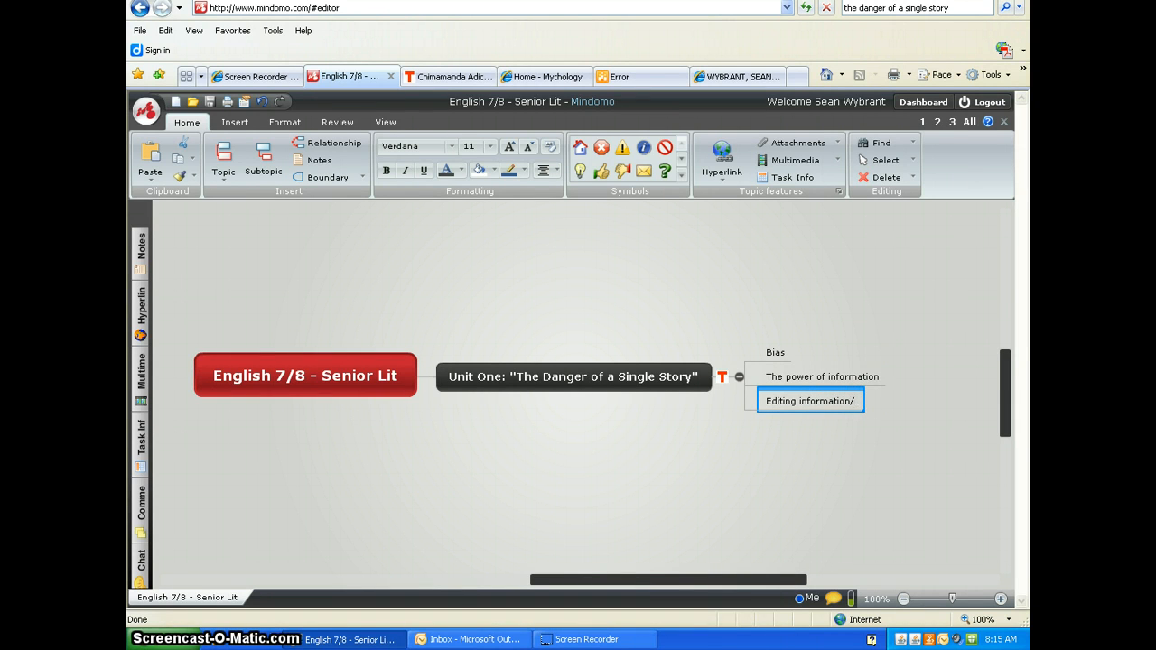
{"action": "type", "text": "/sound bytes"}
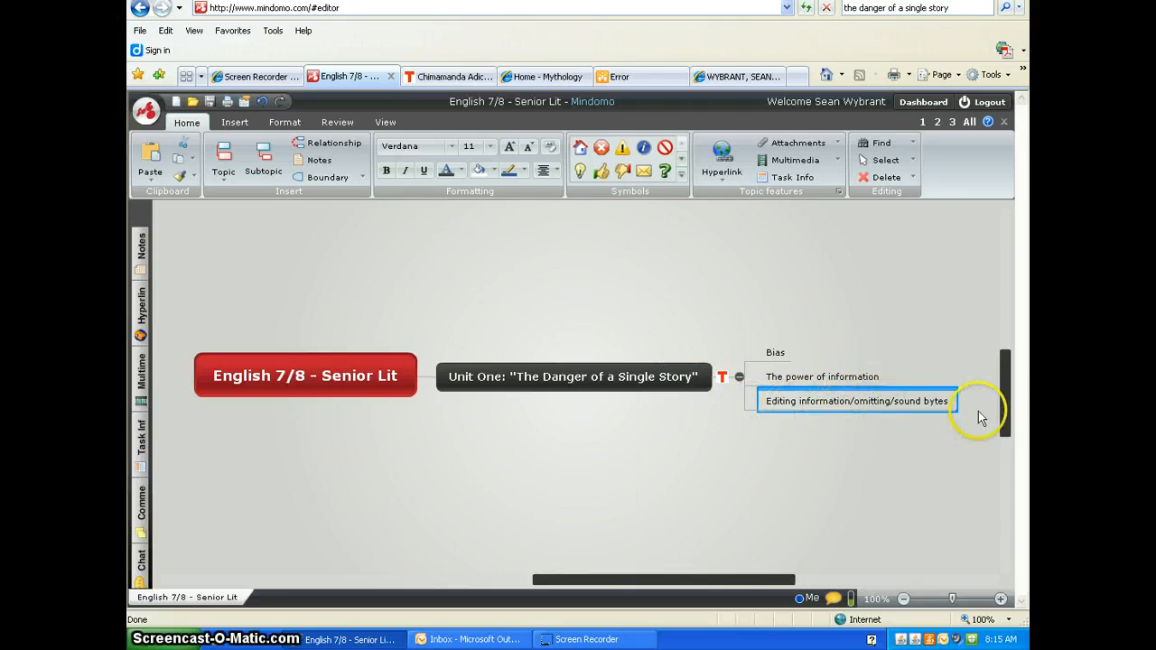
{"action": "left_click", "coordinate": [819, 412]}
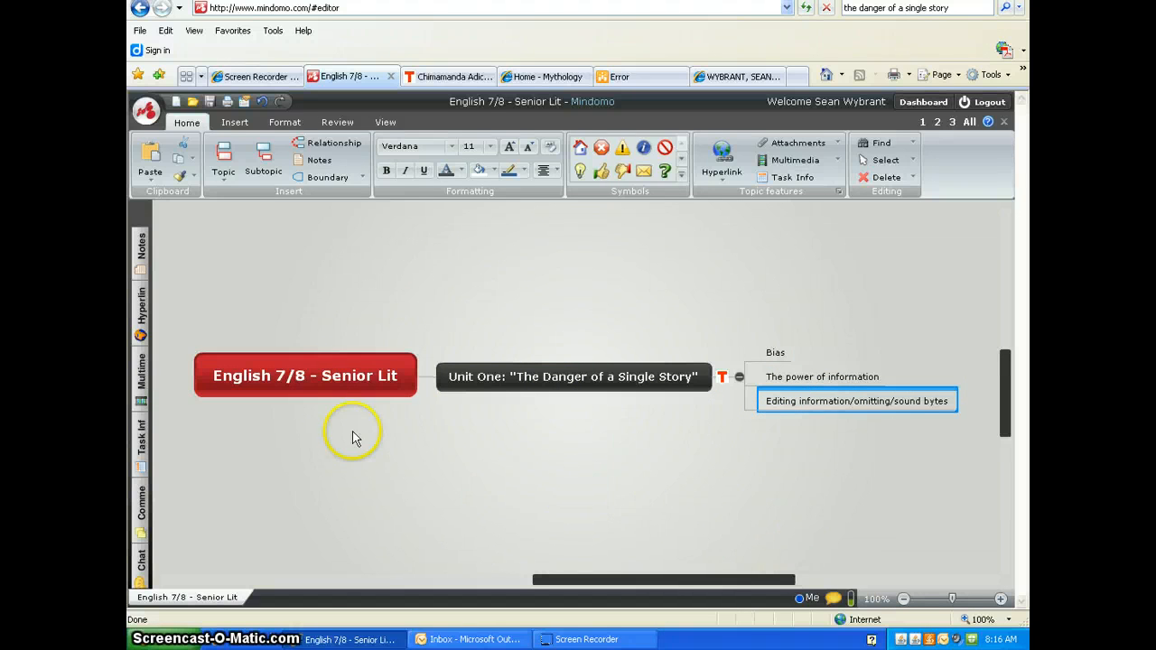
- Add a main topic named "Creation Stories" to the central English 7/8 - Senior Lit topic
{"action": "left_click", "coordinate": [341, 394]}
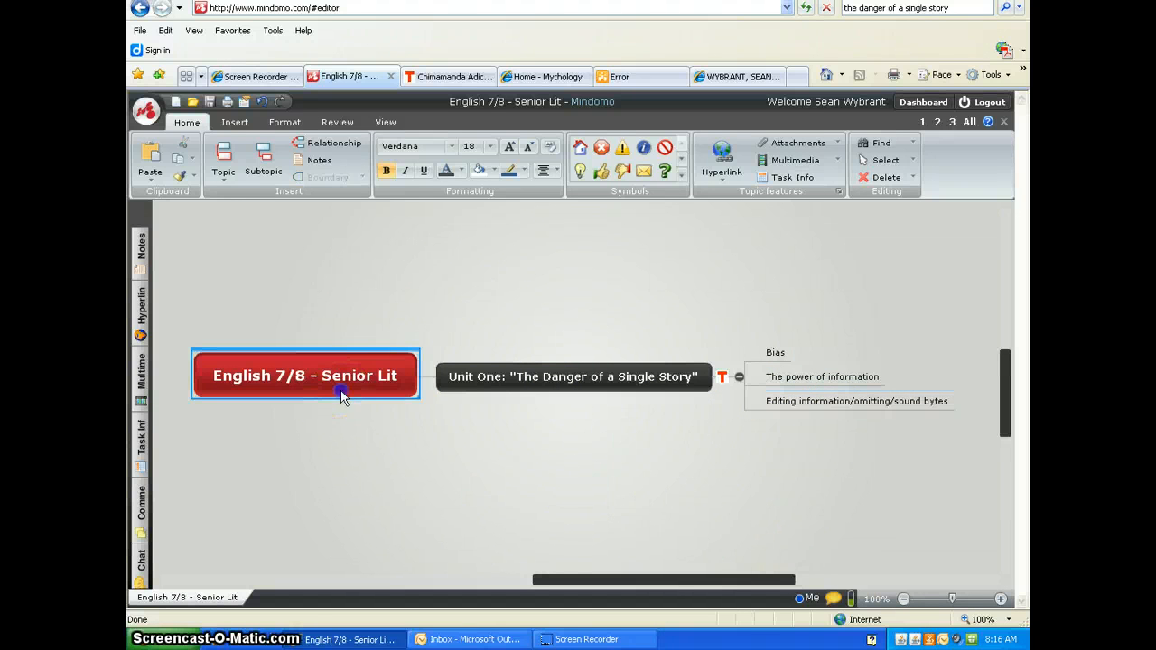
{"action": "left_click", "coordinate": [225, 159]}
{"action": "type", "text": "C"}
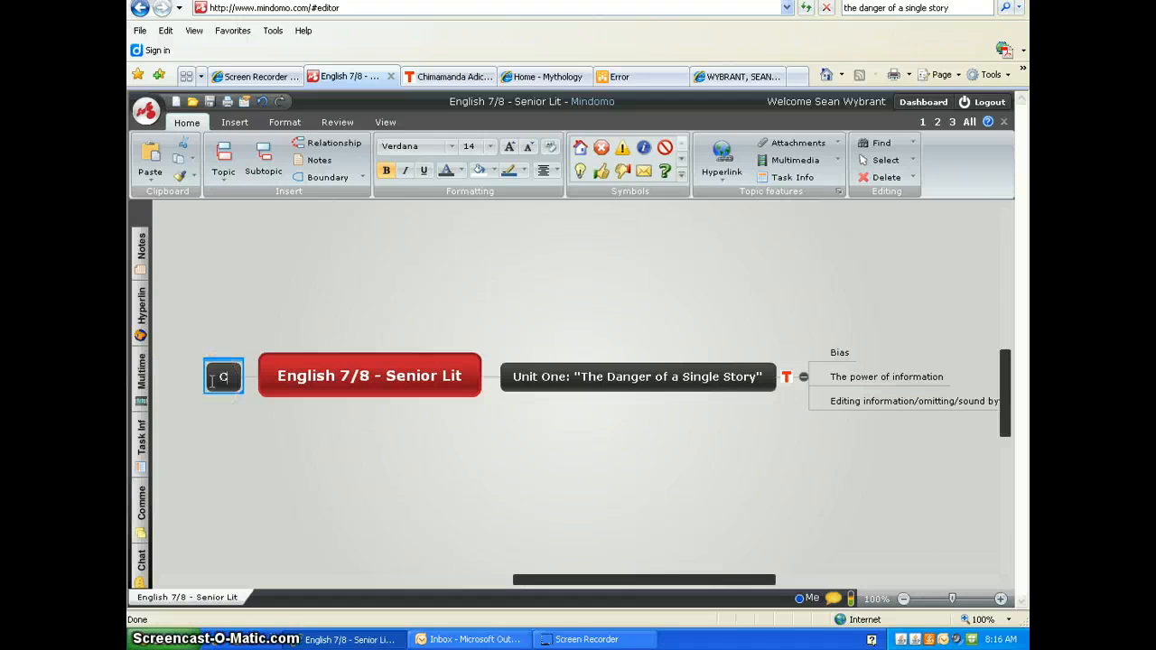
{"action": "type", "text": "reation Stories"}
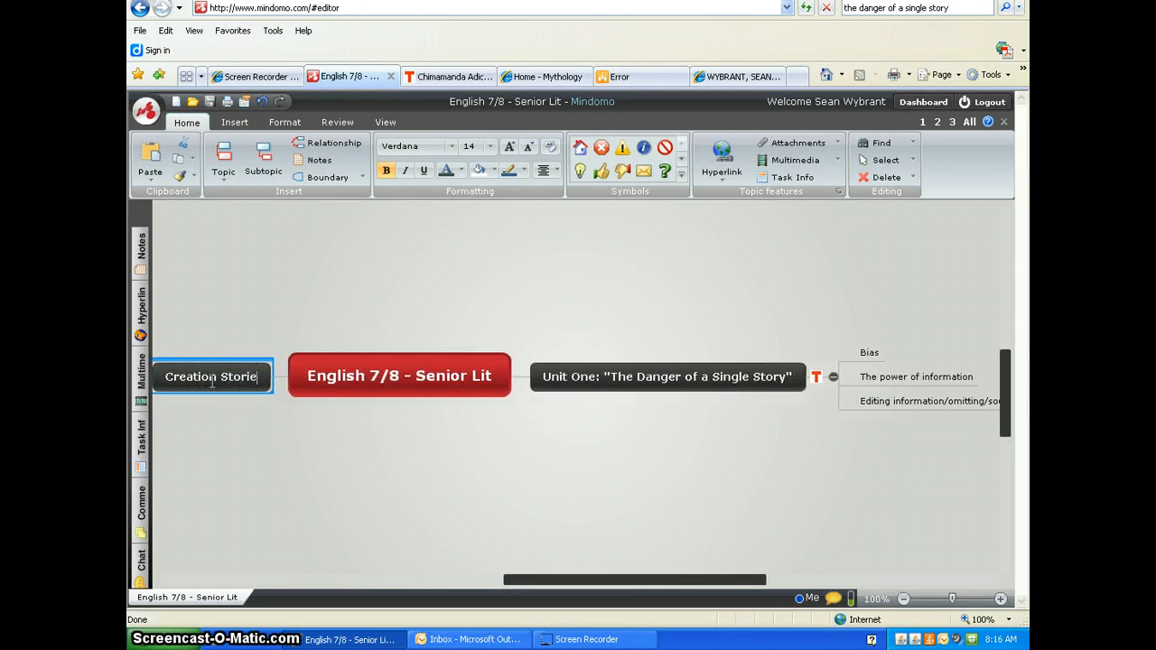
{"action": "left_click", "coordinate": [206, 374]}
- Add another main topic to the central topic and name it "Technology"
{"action": "left_click", "coordinate": [378, 383]}
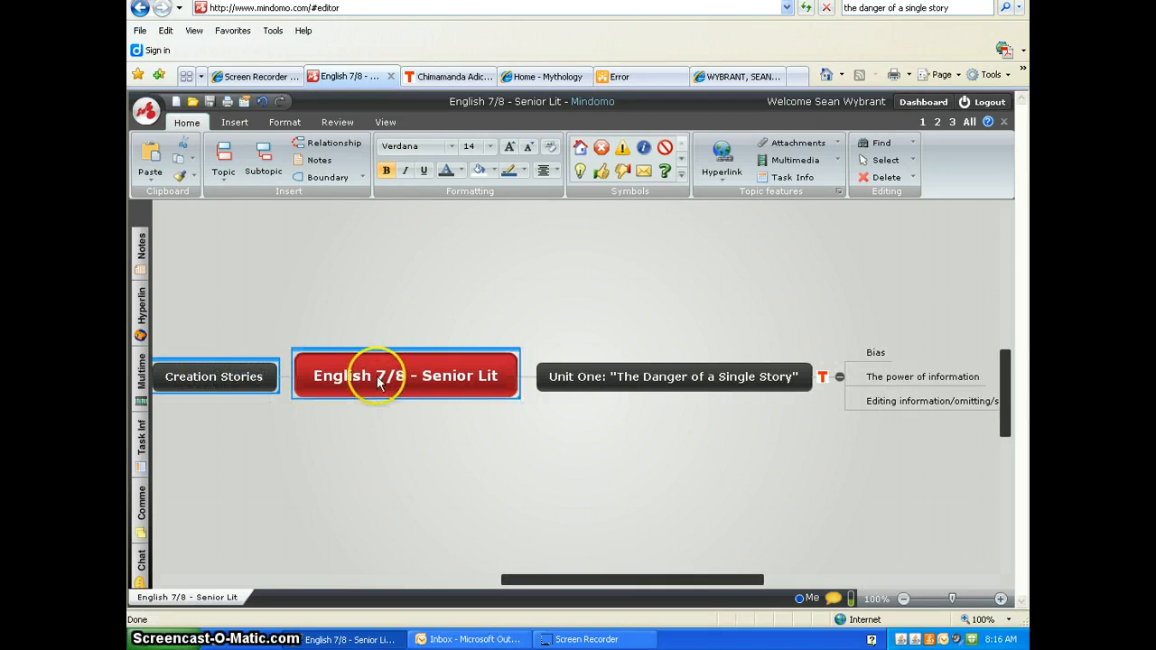
{"action": "left_click", "coordinate": [224, 159]}
{"action": "left_click", "coordinate": [582, 413]}
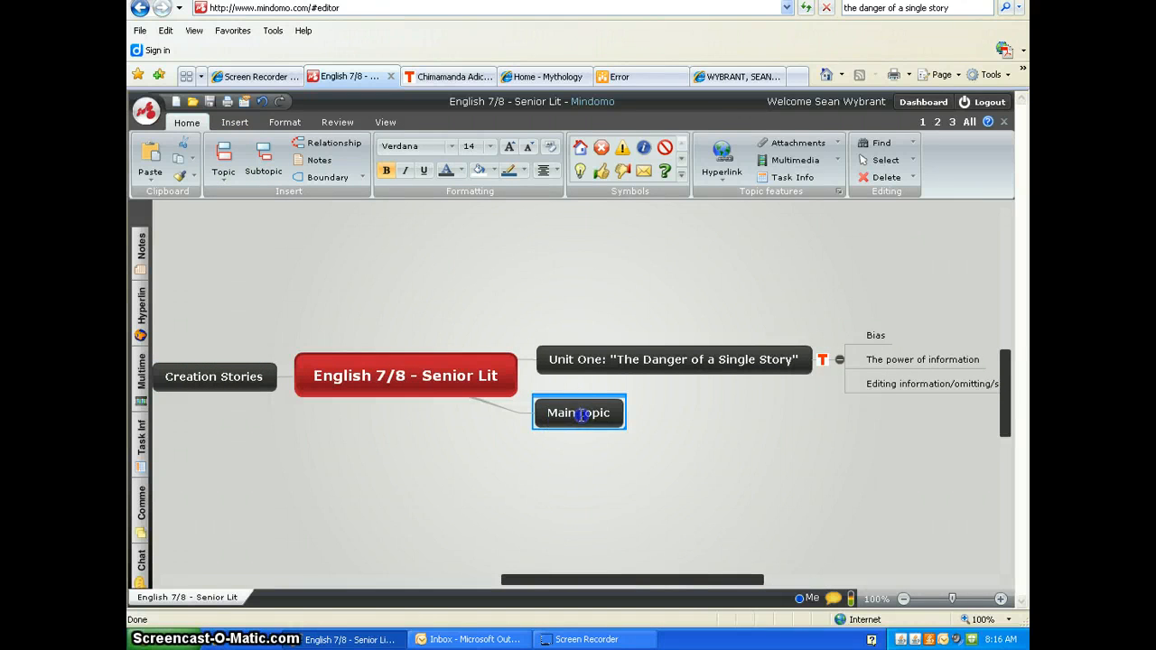
{"action": "left_click", "coordinate": [555, 412]}
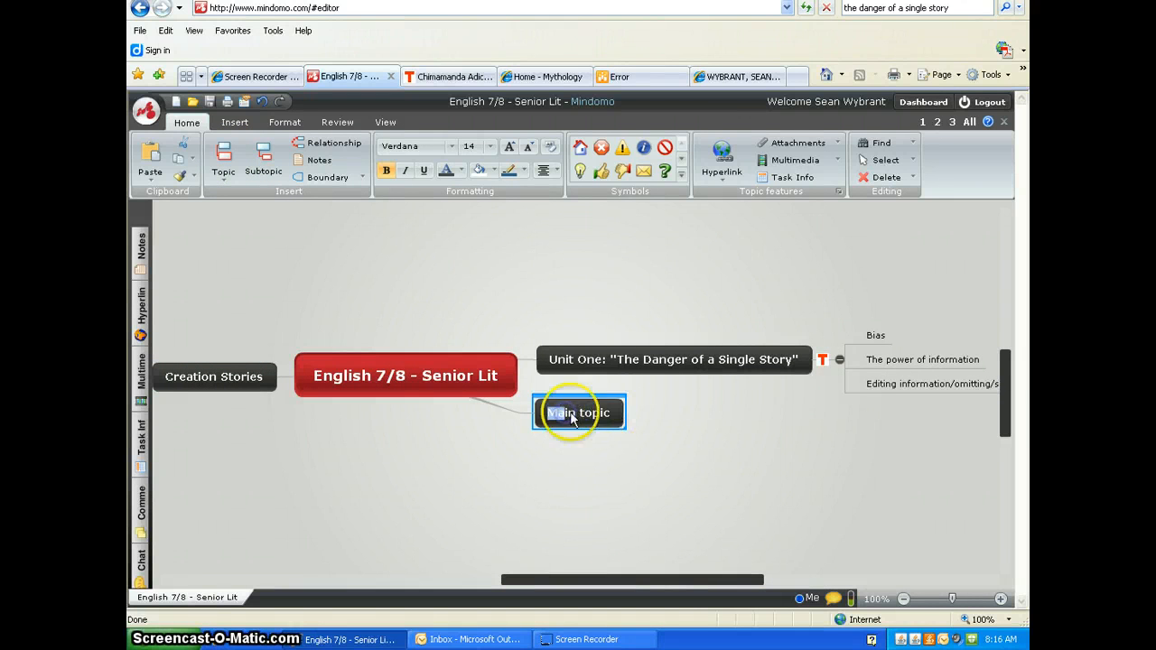
{"action": "left_click", "coordinate": [604, 413]}
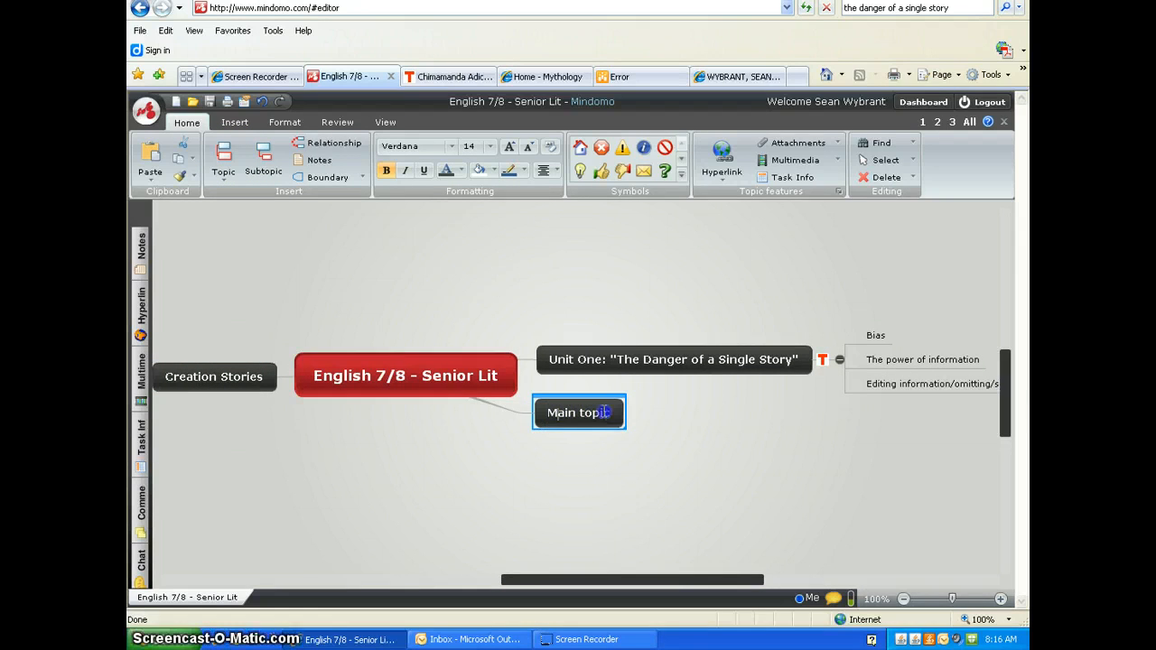
{"action": "left_click_drag", "start_coordinate": [601, 413], "coordinate": [522, 420]}
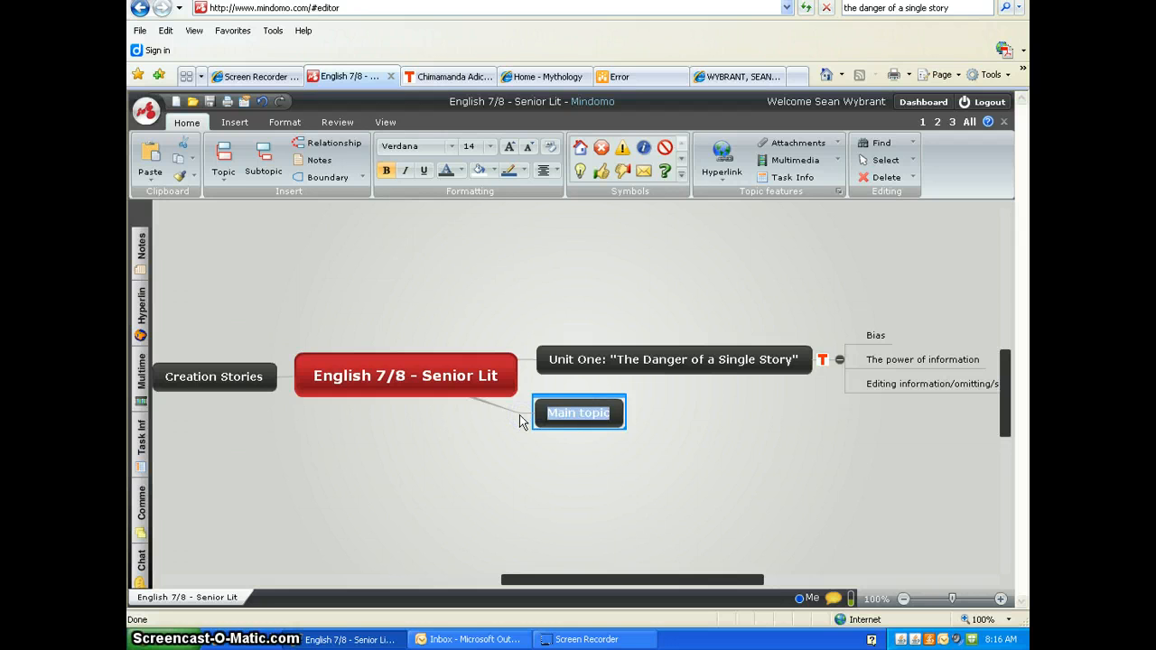
{"action": "type", "text": "Technology"}
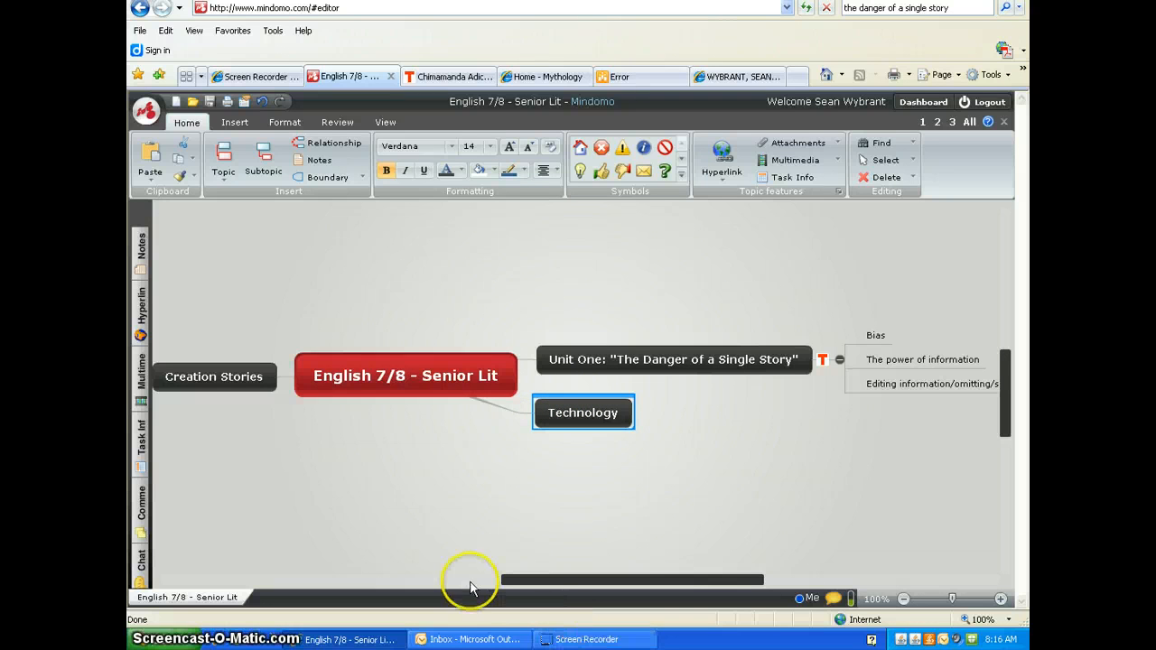
- Add a main topic named "Vocabulary" to the central English 7/8 - Senior Lit topic
{"action": "left_click", "coordinate": [394, 386]}
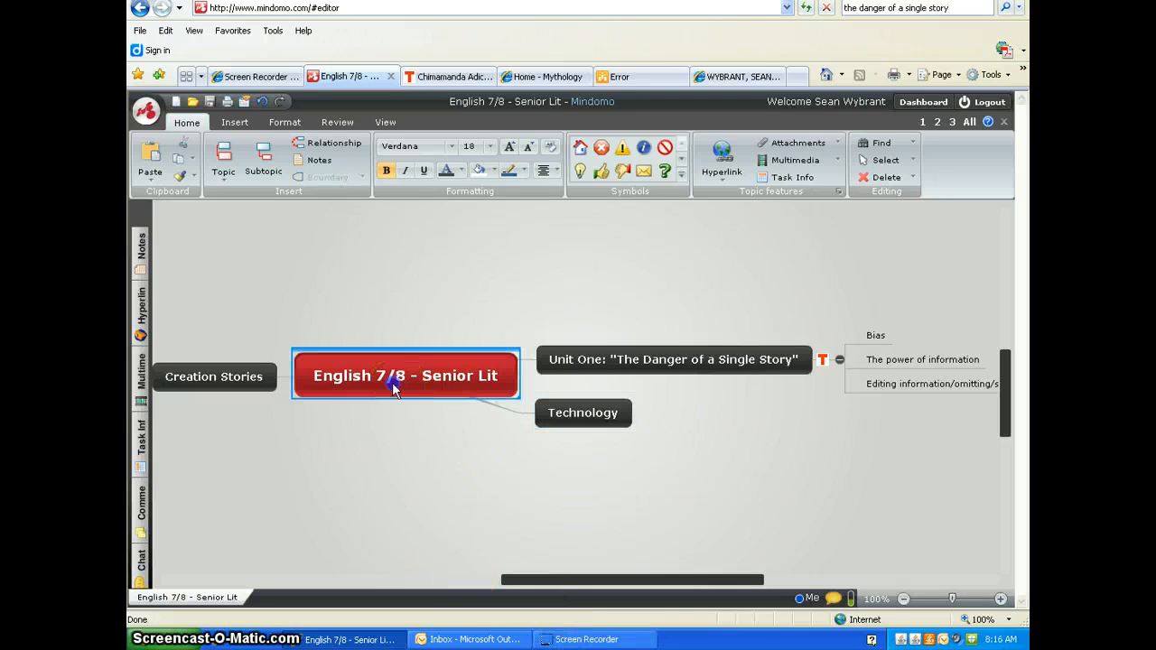
{"action": "left_click", "coordinate": [260, 162]}
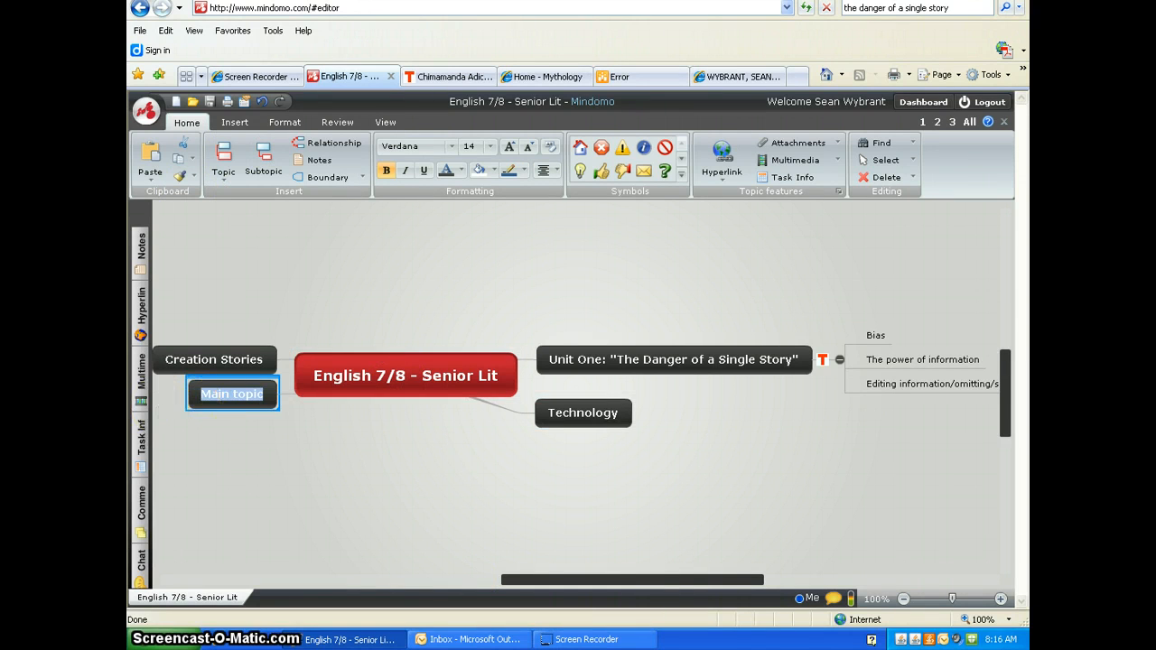
{"action": "type", "text": "Vocabul"}
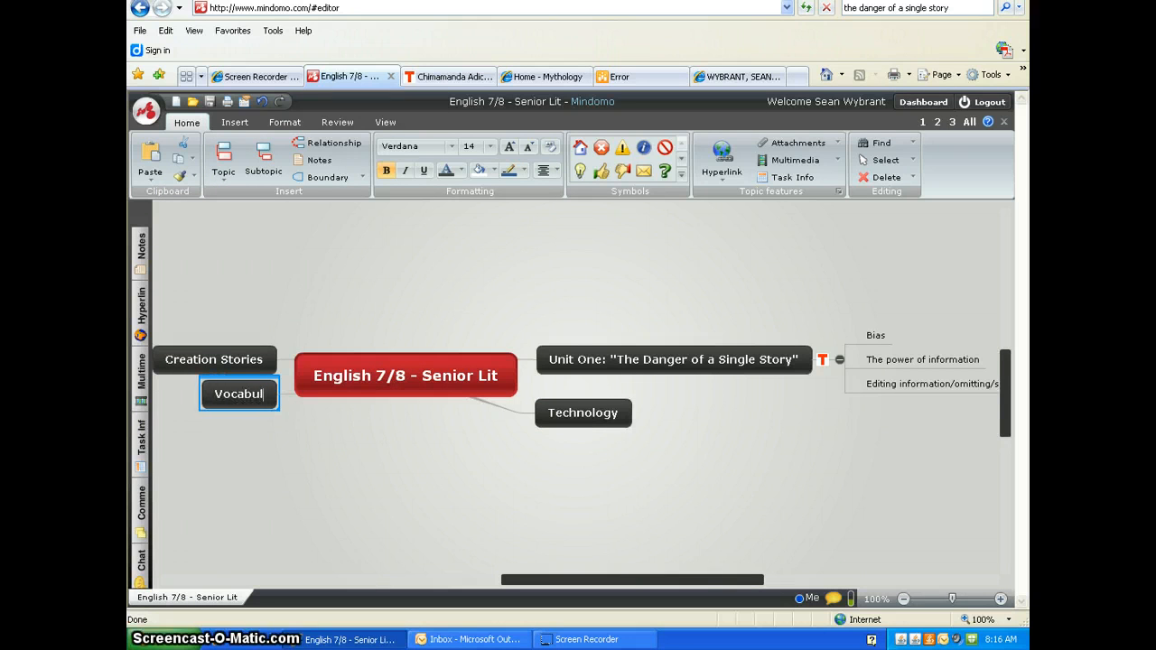
{"action": "type", "text": "ary"}
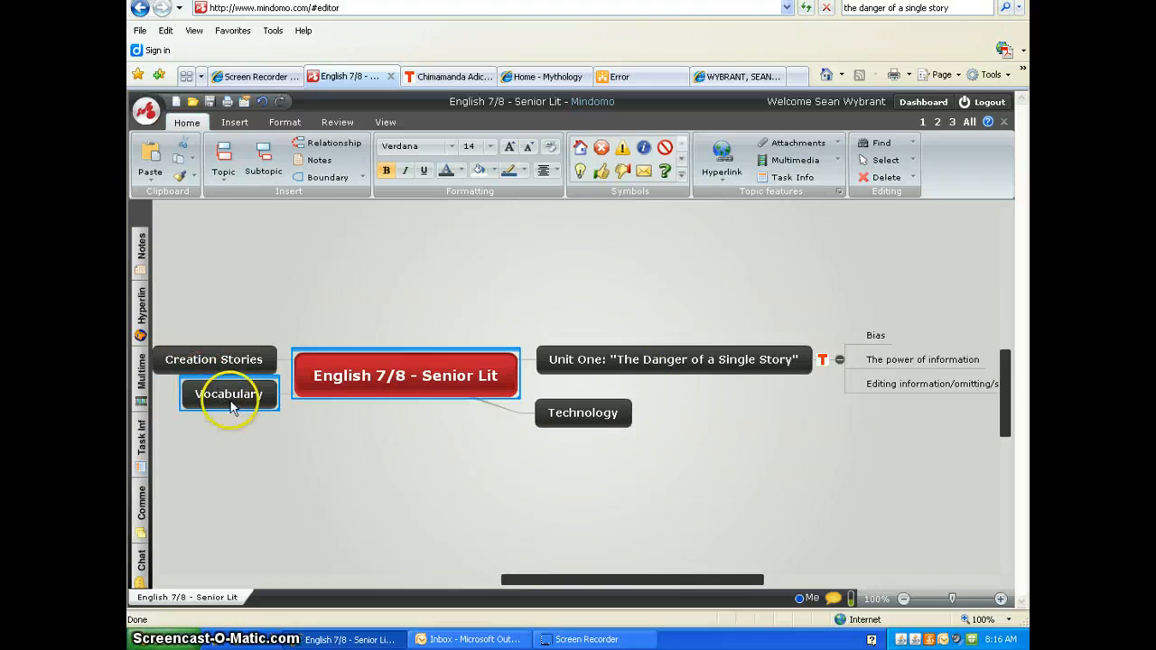
- Move Vocabulary farther below Creation Stories and place Technology beneath Vocabulary on the same side of the central topic
{"action": "left_click_drag", "start_coordinate": [238, 413], "coordinate": [226, 460]}
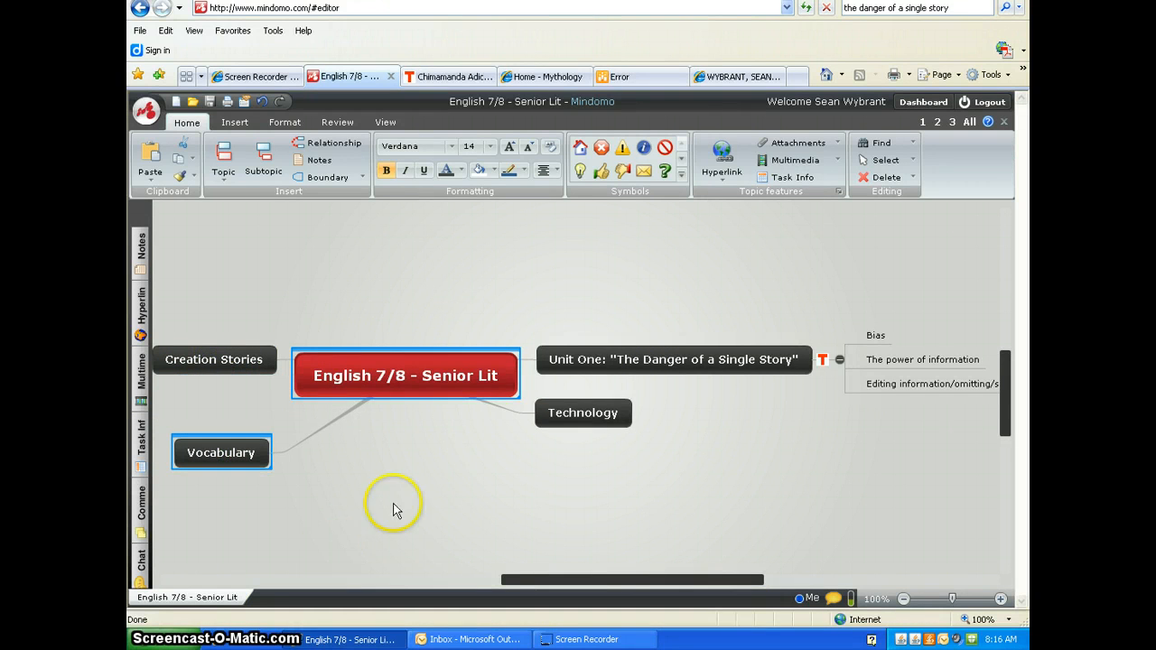
{"action": "left_click_drag", "start_coordinate": [578, 413], "coordinate": [220, 363]}
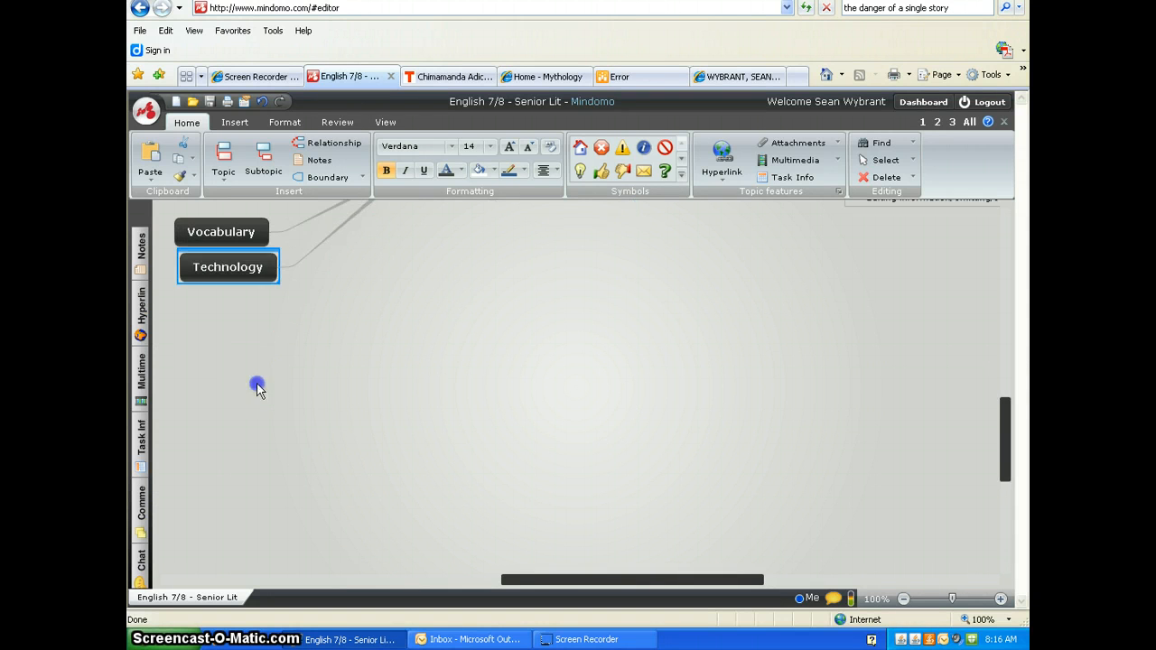
{"action": "scroll", "coordinate": [289, 449], "scroll_direction": "down", "scroll_amount": 6}
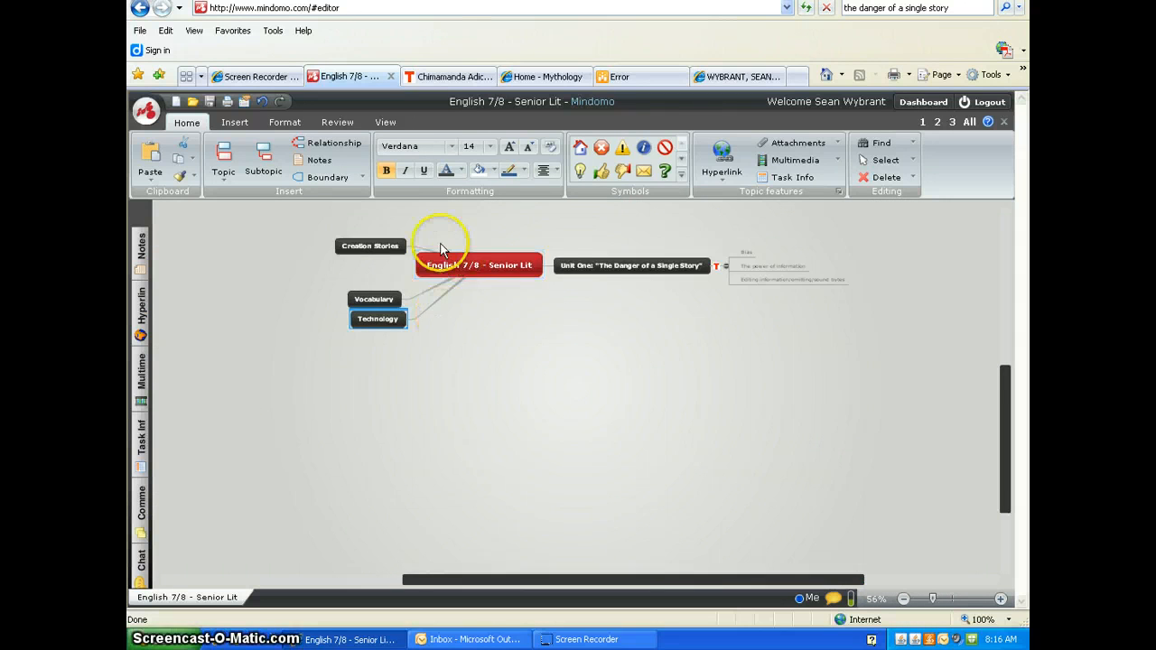
{"action": "scroll", "coordinate": [438, 248], "scroll_direction": "up", "scroll_amount": 2}
{"action": "left_click", "coordinate": [471, 300]}
{"action": "left_click_drag", "start_coordinate": [472, 301], "coordinate": [519, 442]}
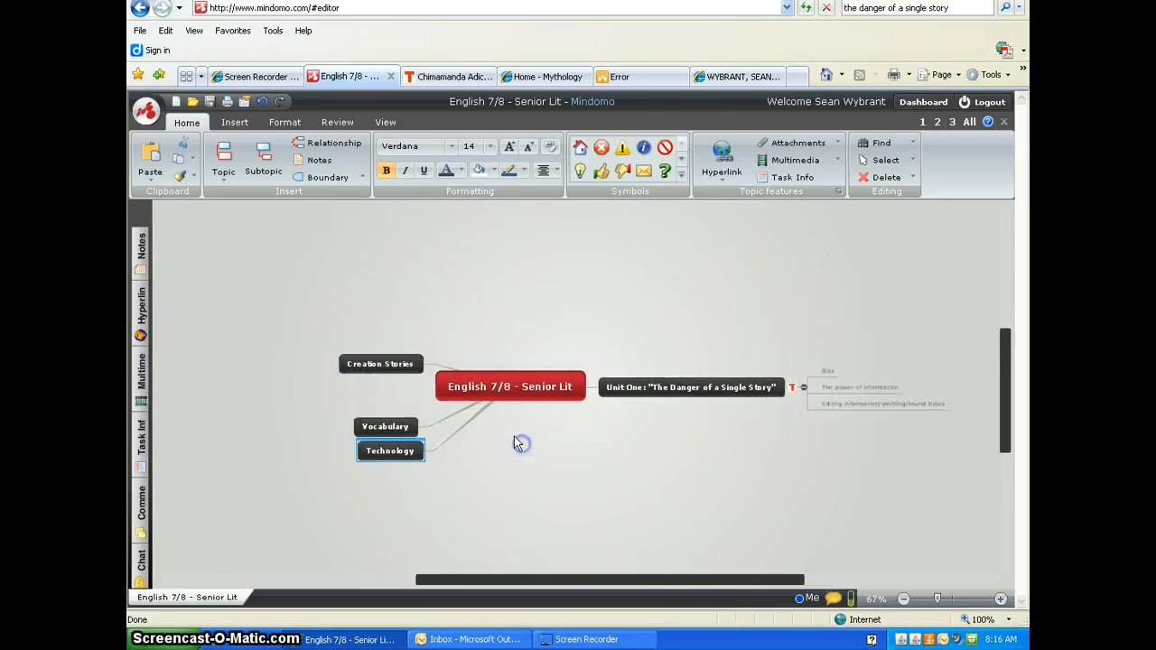
{"action": "scroll", "coordinate": [509, 425], "scroll_direction": "up", "scroll_amount": 1}
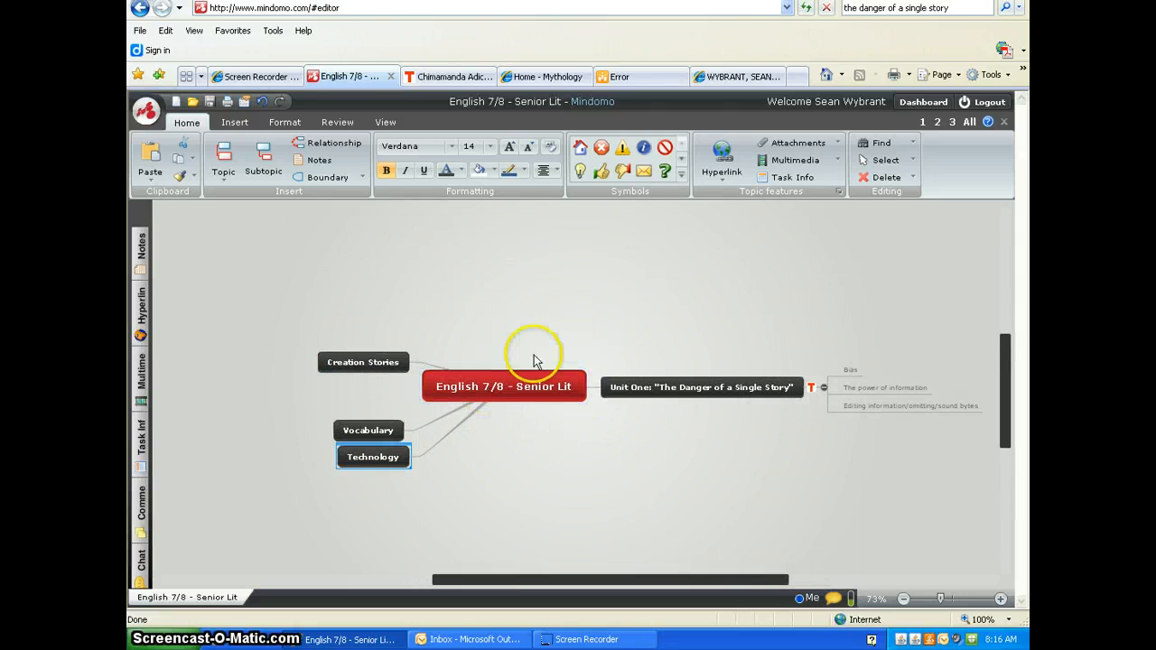
- Move the Technology and Vocabulary topics farther out from the central topic, with Vocabulary outermost between Creation Stories and Technology
{"action": "left_click_drag", "start_coordinate": [370, 462], "coordinate": [353, 472]}
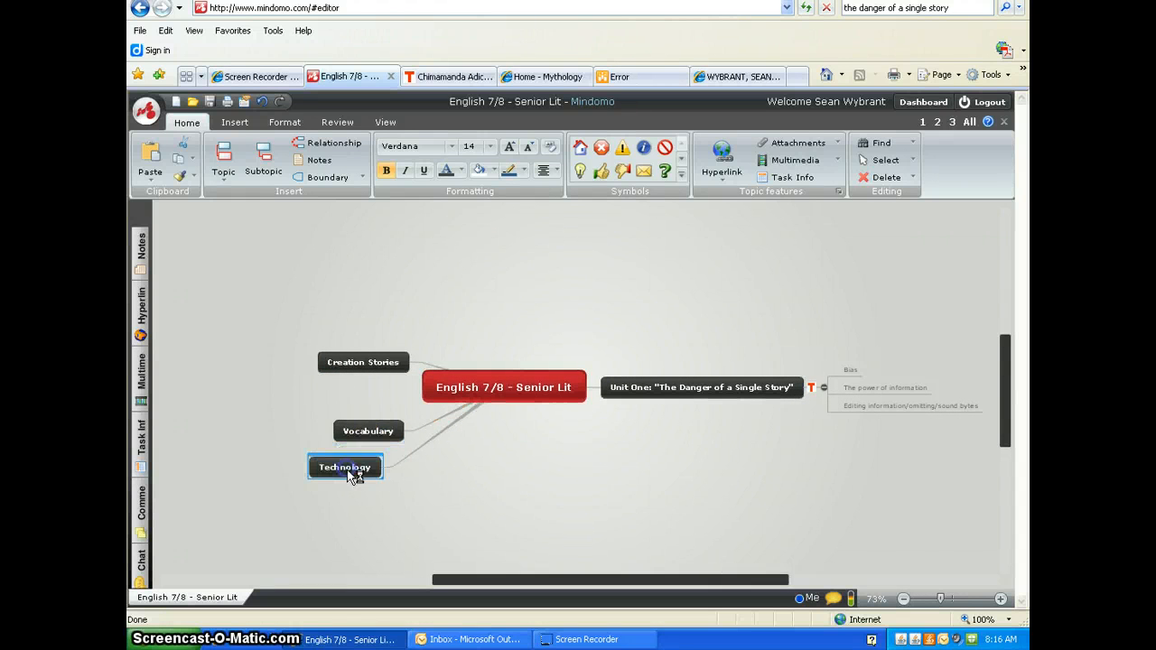
{"action": "left_click", "coordinate": [366, 430]}
{"action": "mouse_move", "coordinate": [333, 422]}
{"action": "left_mouse_down"}
{"action": "mouse_move", "coordinate": [317, 420]}
{"action": "mouse_move", "coordinate": [329, 424]}
{"action": "left_mouse_up"}
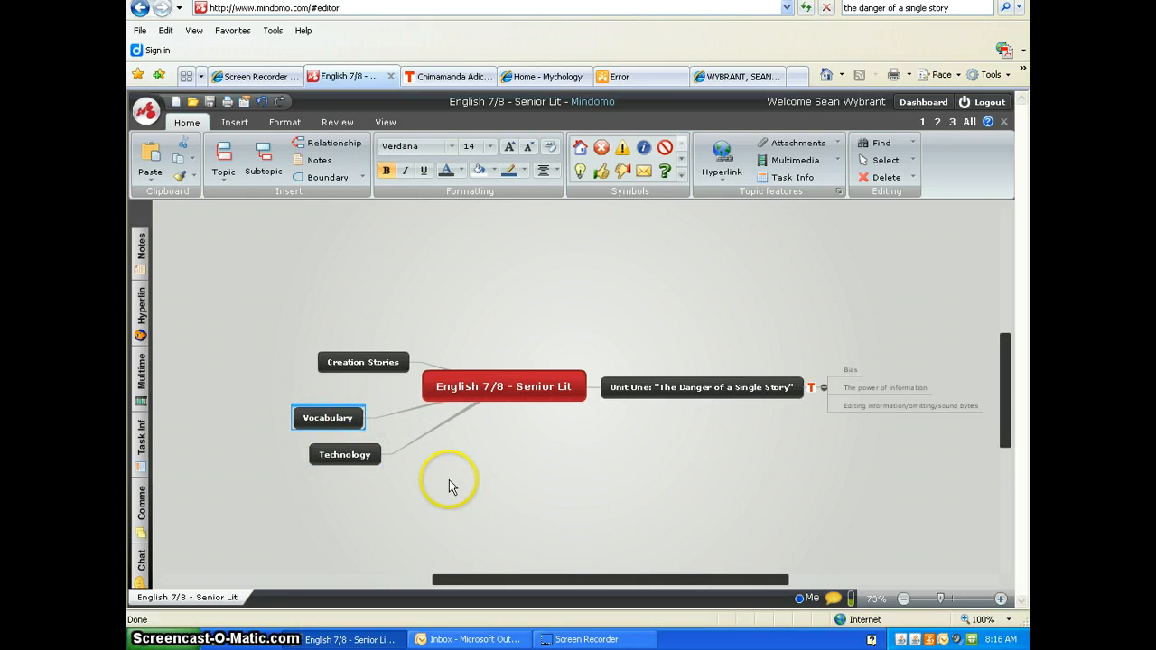
- Save the English 7/8 - Senior Lit mind map and dismiss the save notice
{"action": "left_click", "coordinate": [210, 103]}
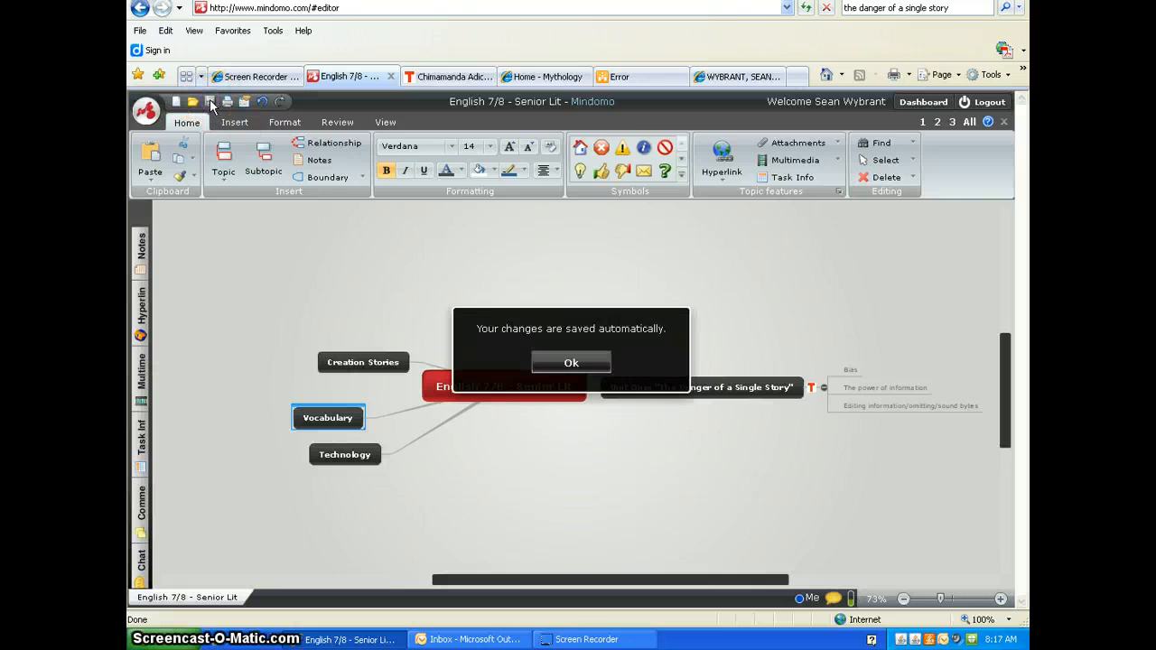
{"action": "left_click", "coordinate": [574, 362]}
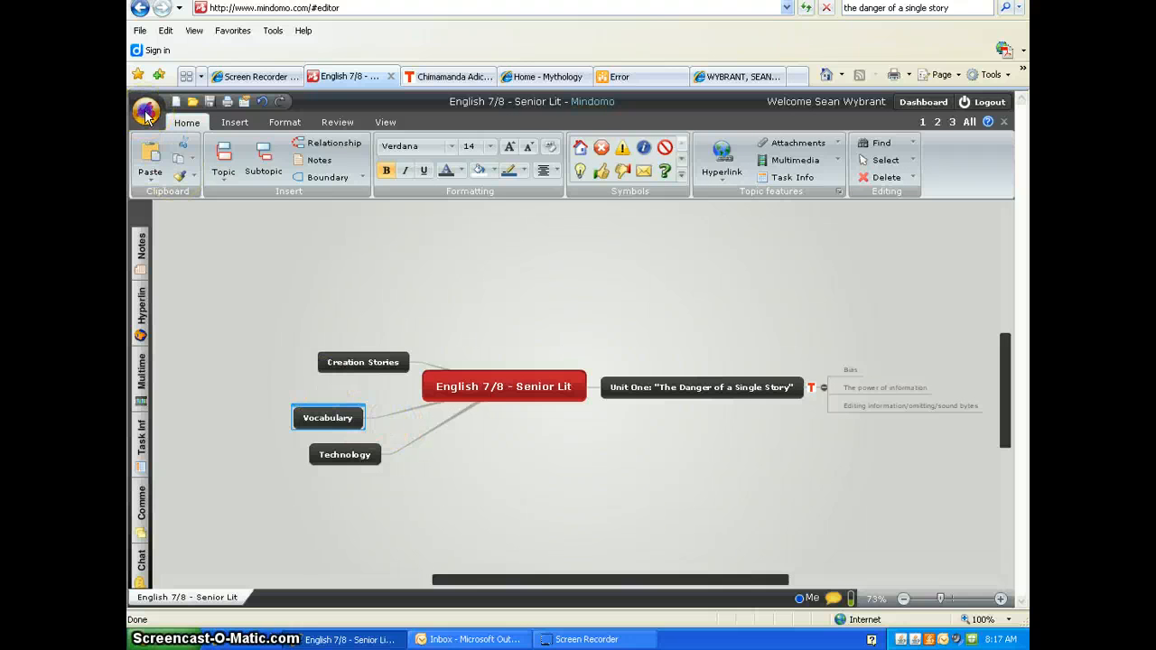
{"action": "left_click", "coordinate": [145, 111]}
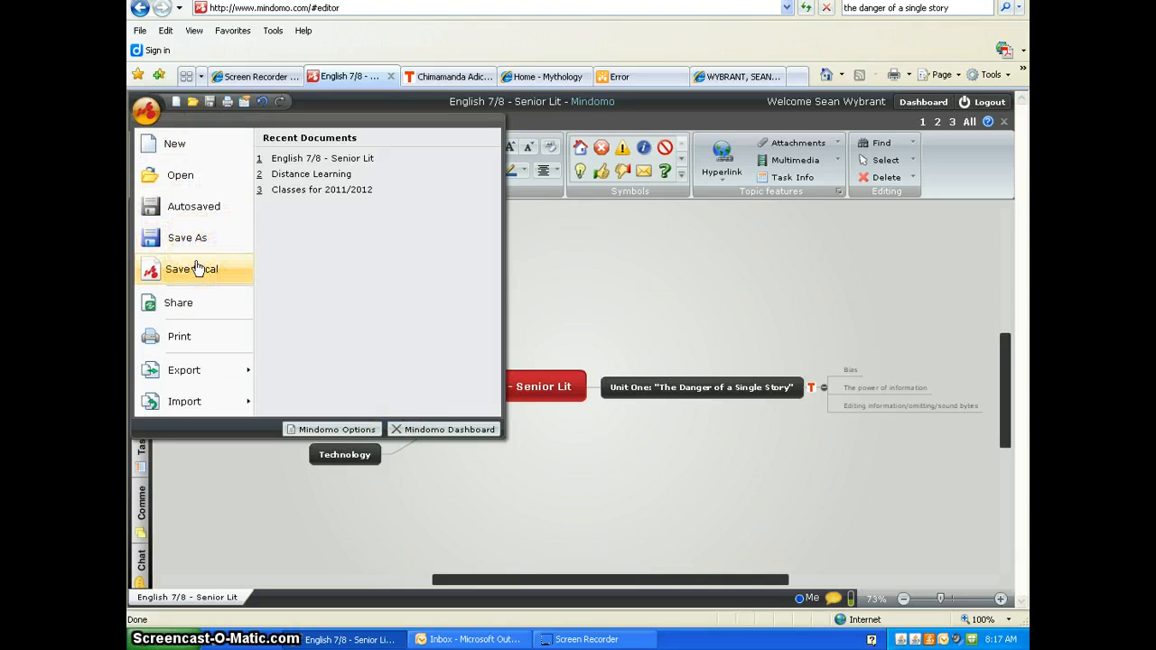
{"action": "left_click", "coordinate": [201, 390]}
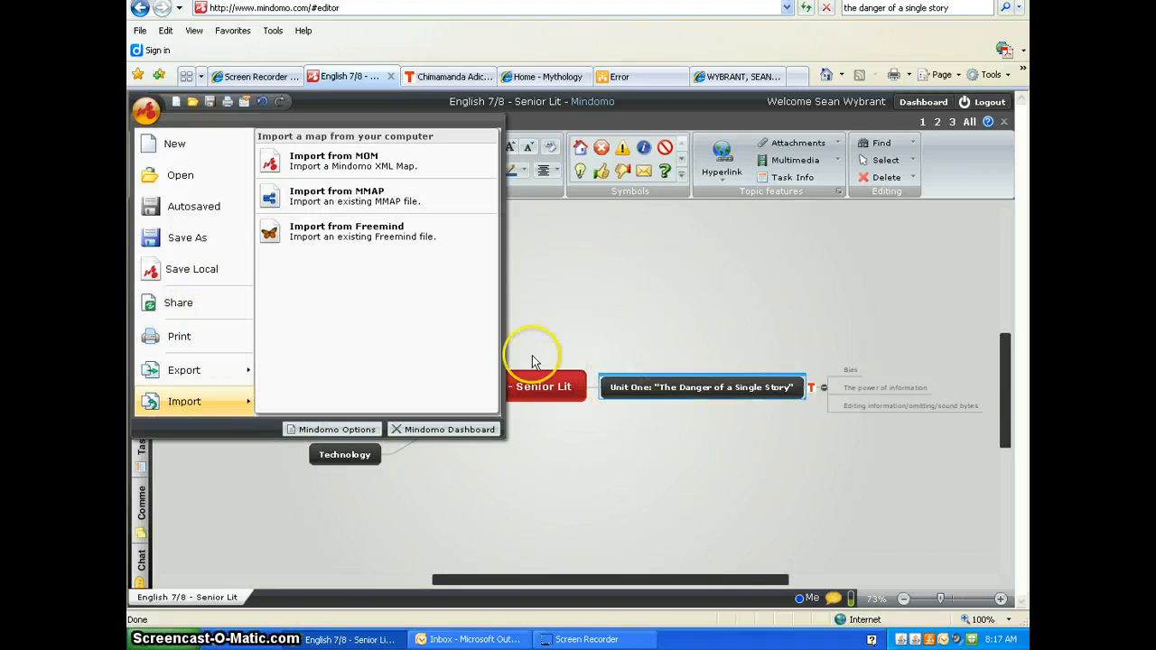
{"action": "left_click", "coordinate": [554, 279]}
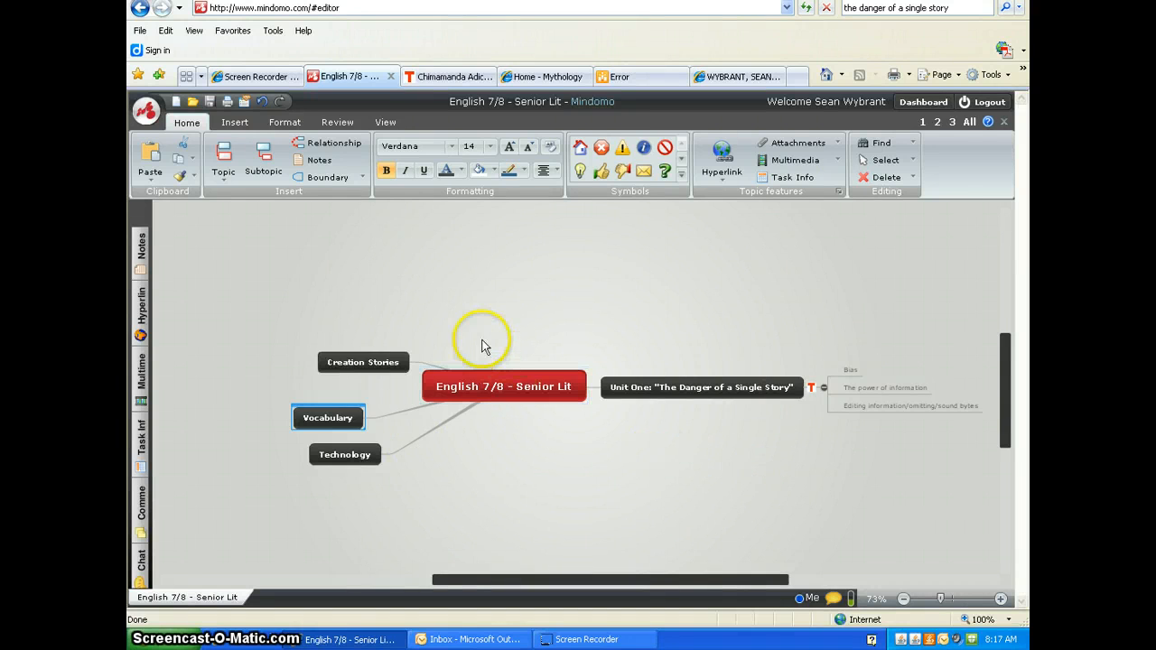
- Log out of the Mindomo account
{"action": "left_click", "coordinate": [992, 101]}
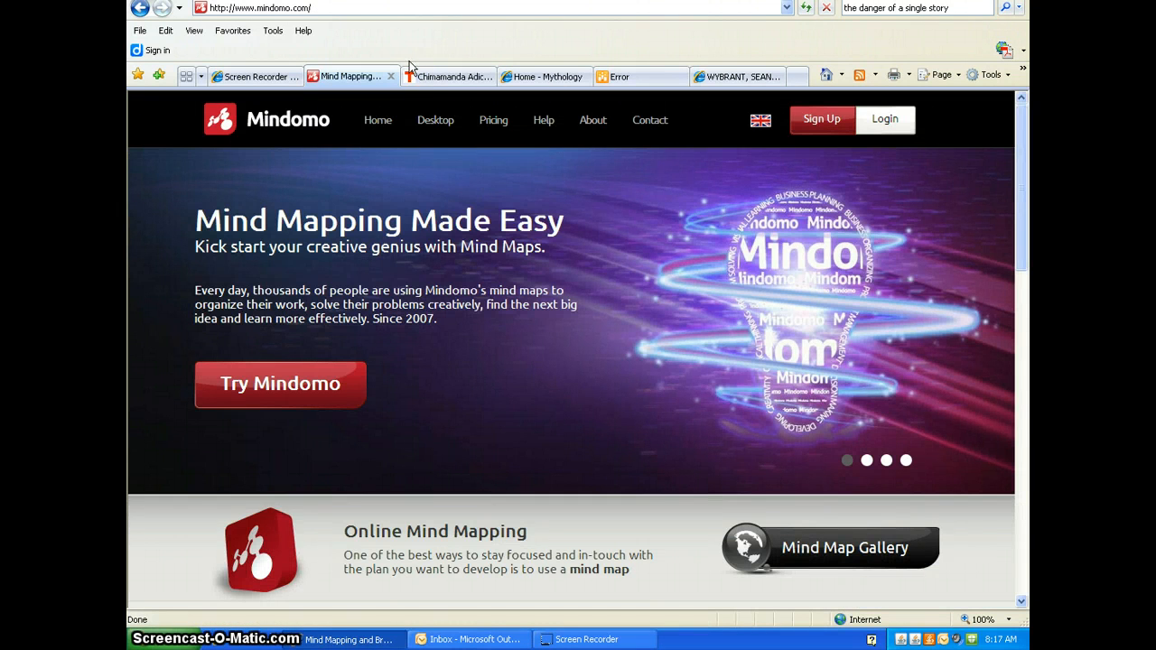
{"action": "left_click", "coordinate": [462, 83]}
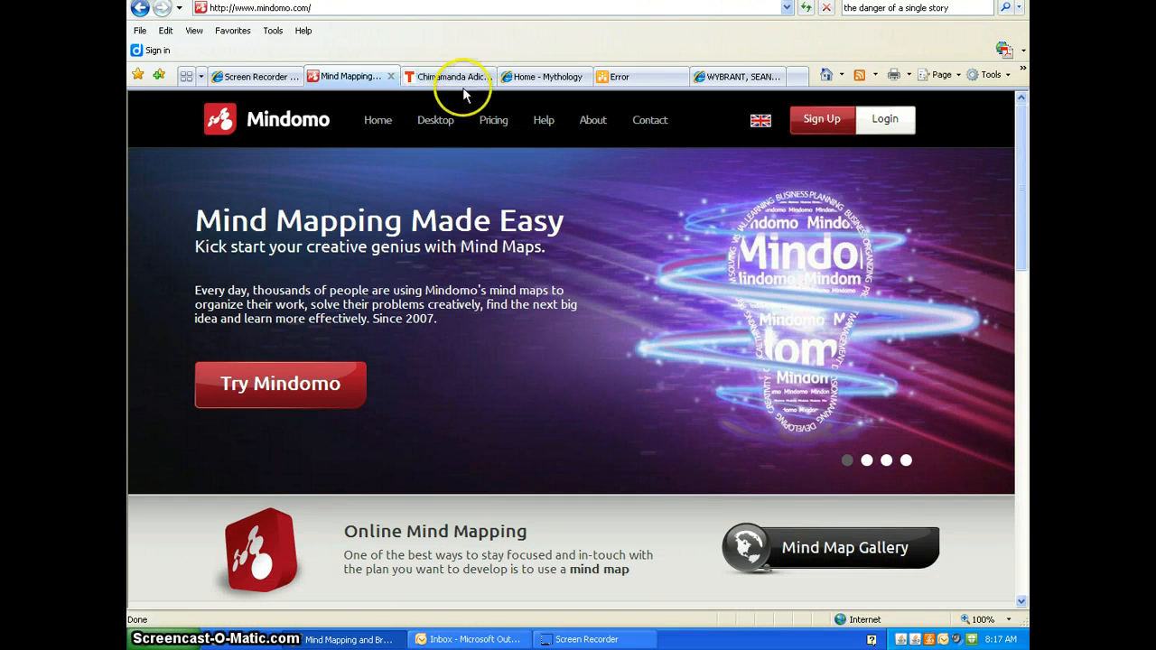